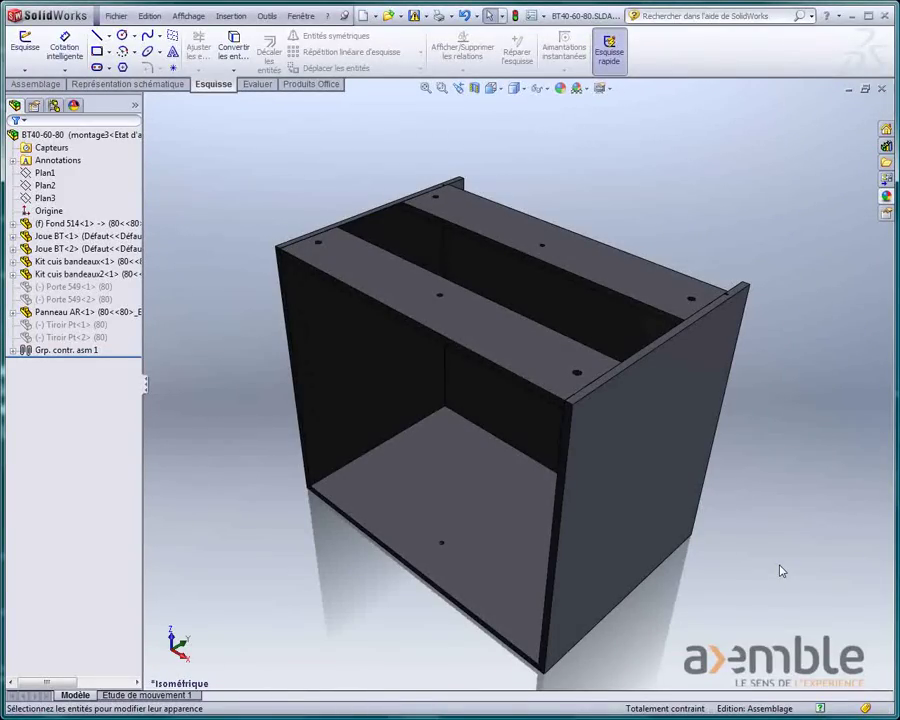
# Enable the PhotoView 360 add-in from Outils > Compléments.
pyautogui.click(266, 16)
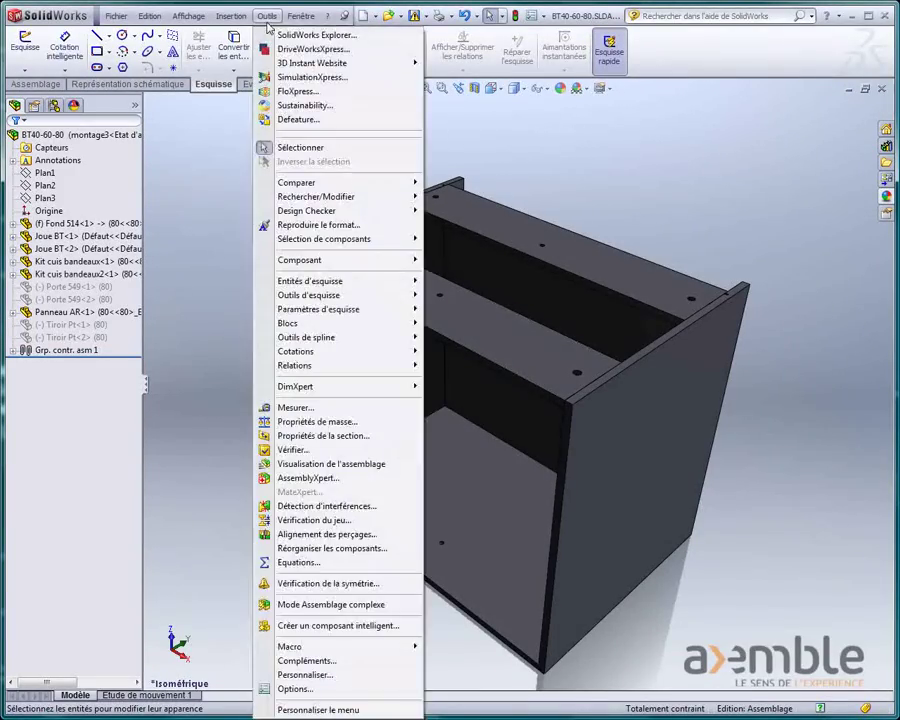
pyautogui.click(344, 661)
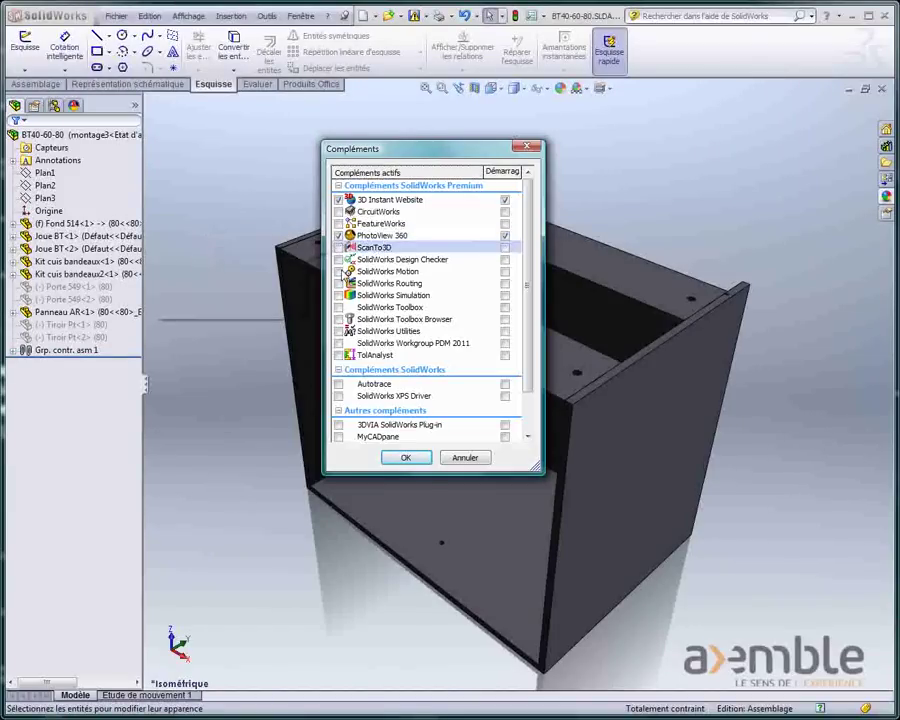
pyautogui.click(406, 458)
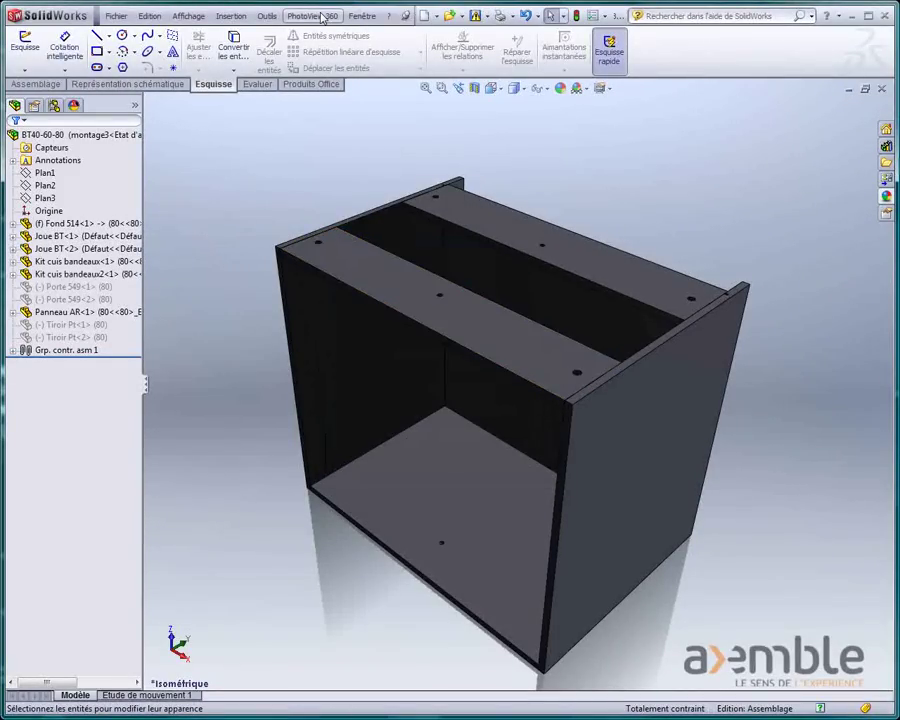
# Show the DisplayManager's Scène, lumières et caméras list after viewing Apparences and Décalques.
pyautogui.click(322, 16)
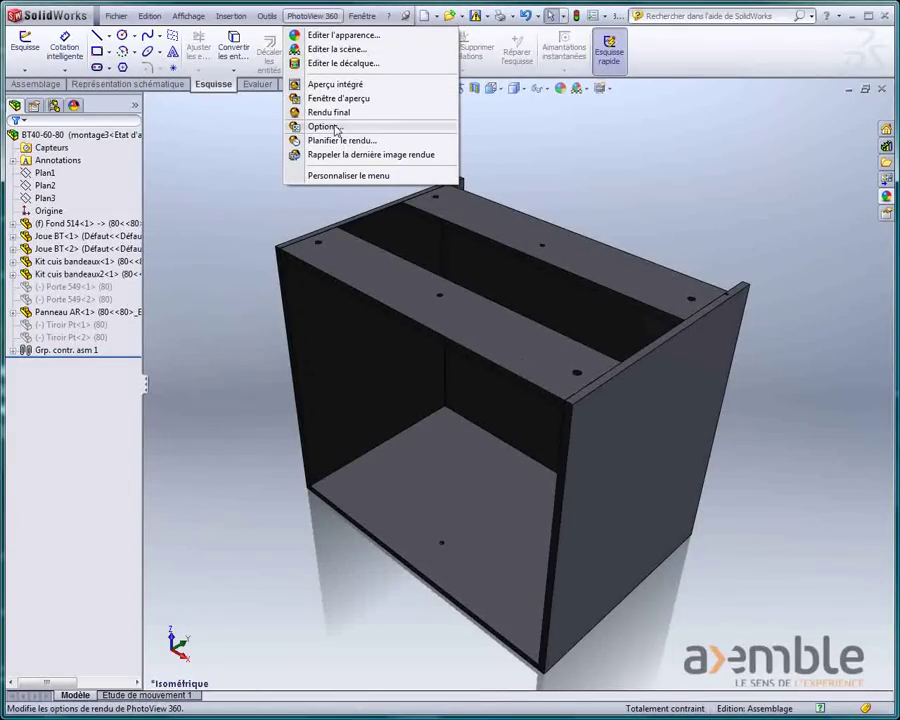
pyautogui.click(722, 150)
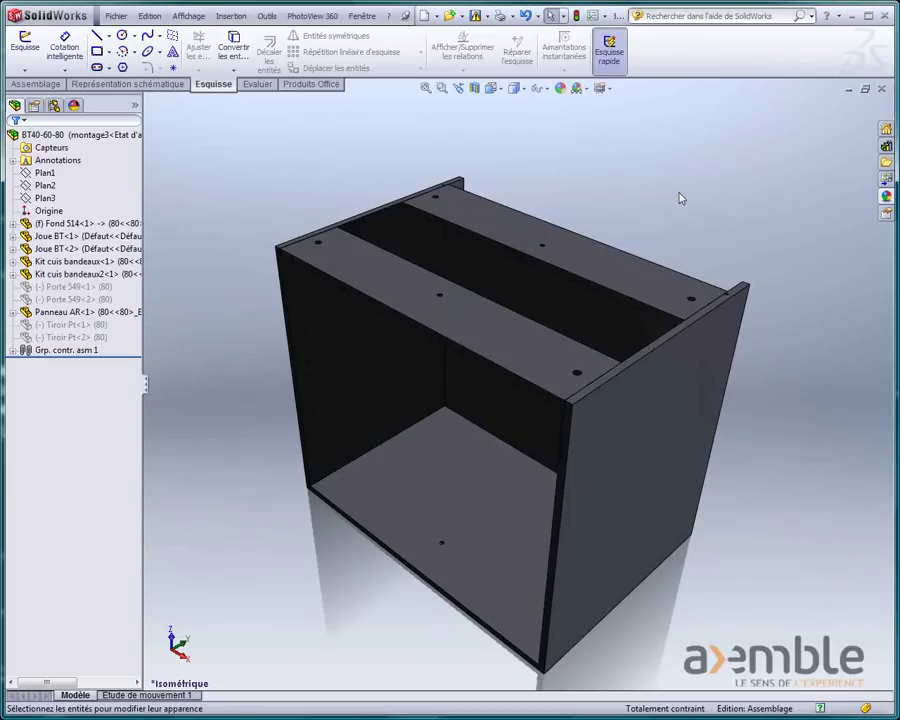
pyautogui.click(73, 106)
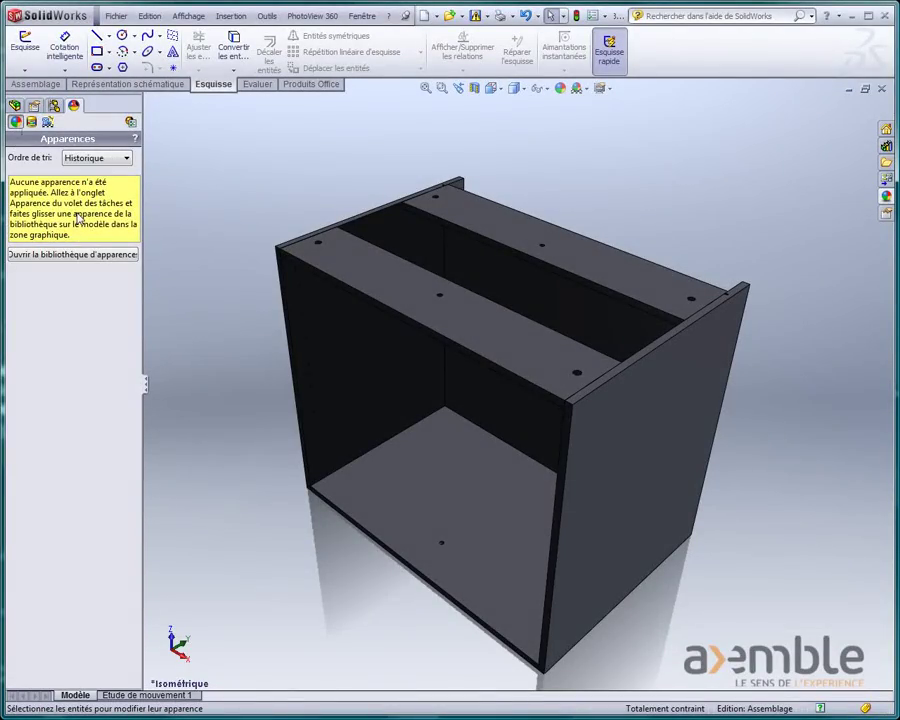
pyautogui.click(32, 121)
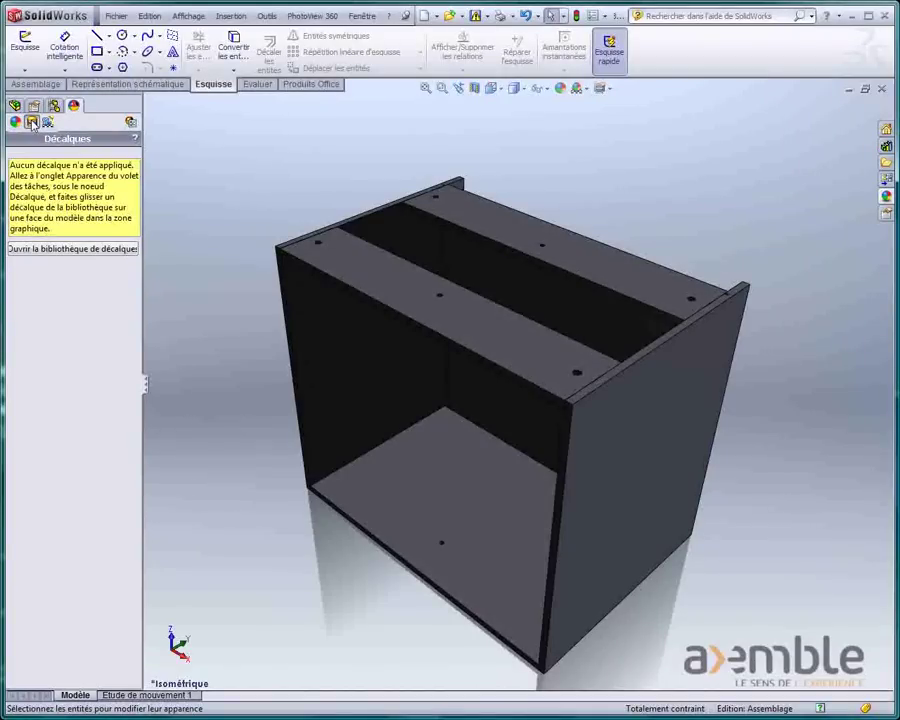
pyautogui.click(47, 122)
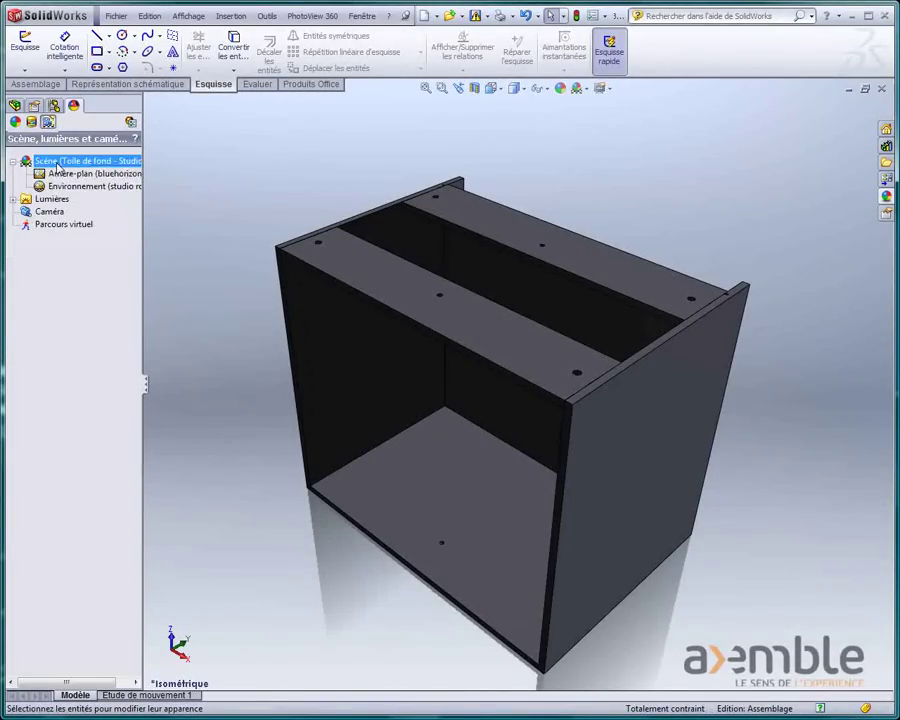
# Set the PhotoView 360 output image size to 1024 × 768.
pyautogui.click(131, 122)
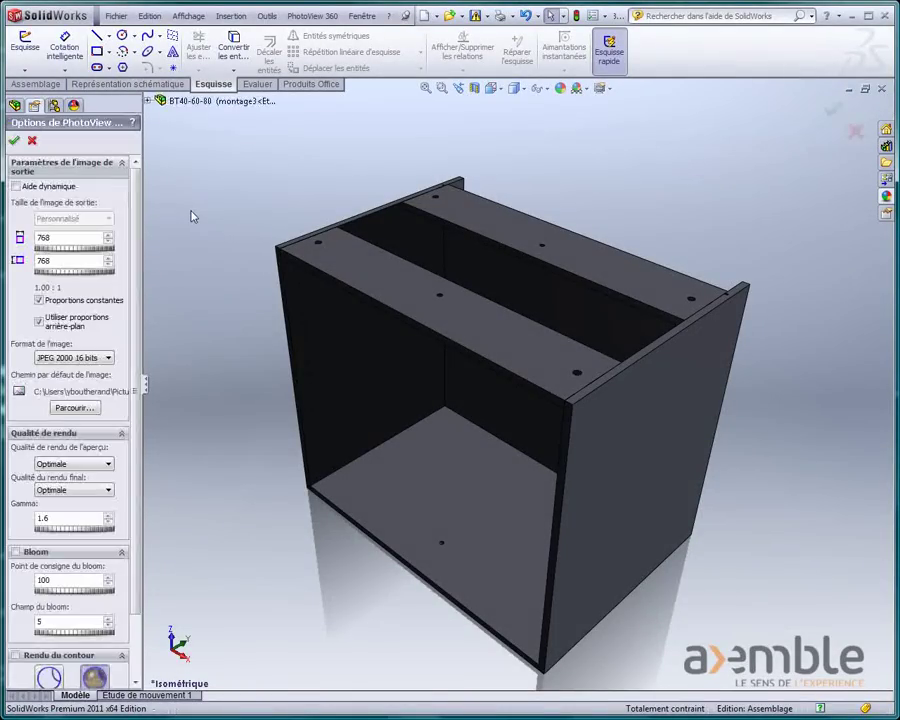
pyautogui.doubleClick(40, 237)
pyautogui.click(64, 260)
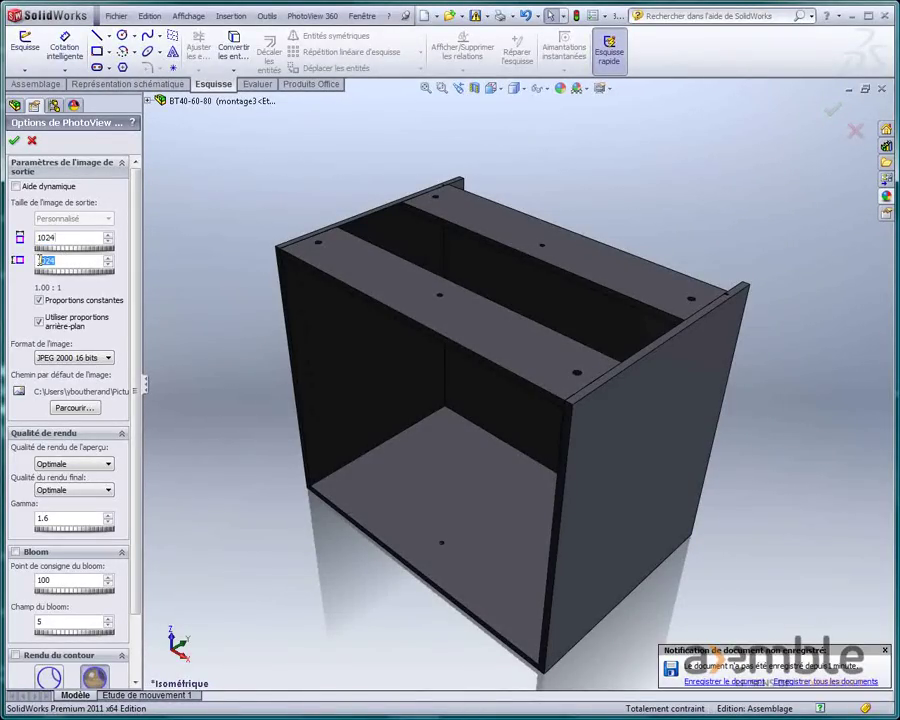
pyautogui.moveTo(63, 260)
pyautogui.mouseDown()
pyautogui.moveTo(33, 268)
pyautogui.moveTo(34, 260)
pyautogui.mouseUp()
pyautogui.click(52, 264)
pyautogui.write('768')
# Keep JPEG 2000 16 bits output, set preview quality to Maximale, and close the options.
pyautogui.click(100, 358)
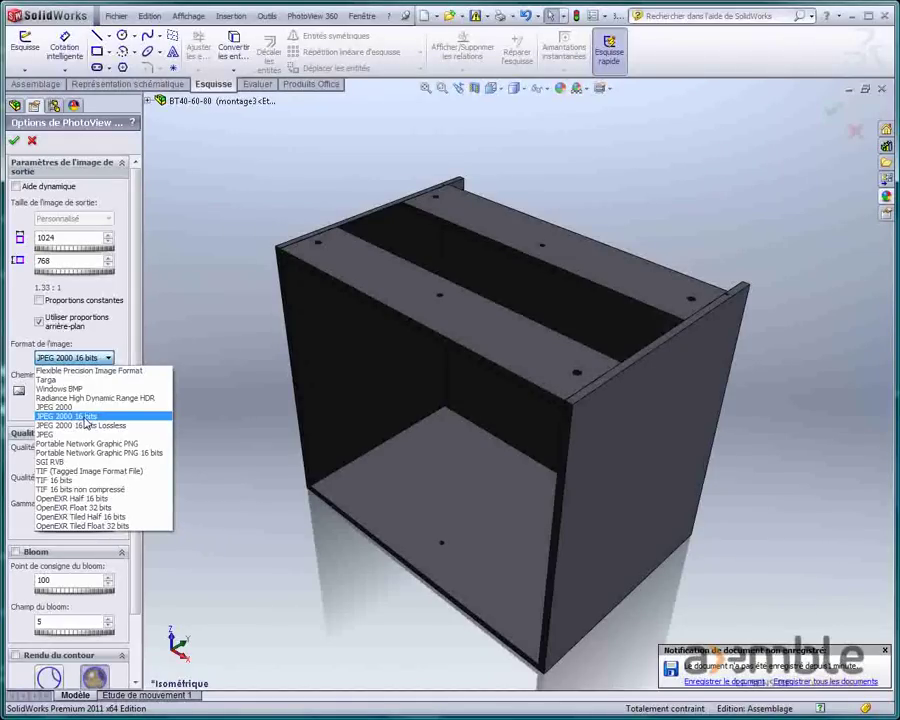
pyautogui.click(86, 418)
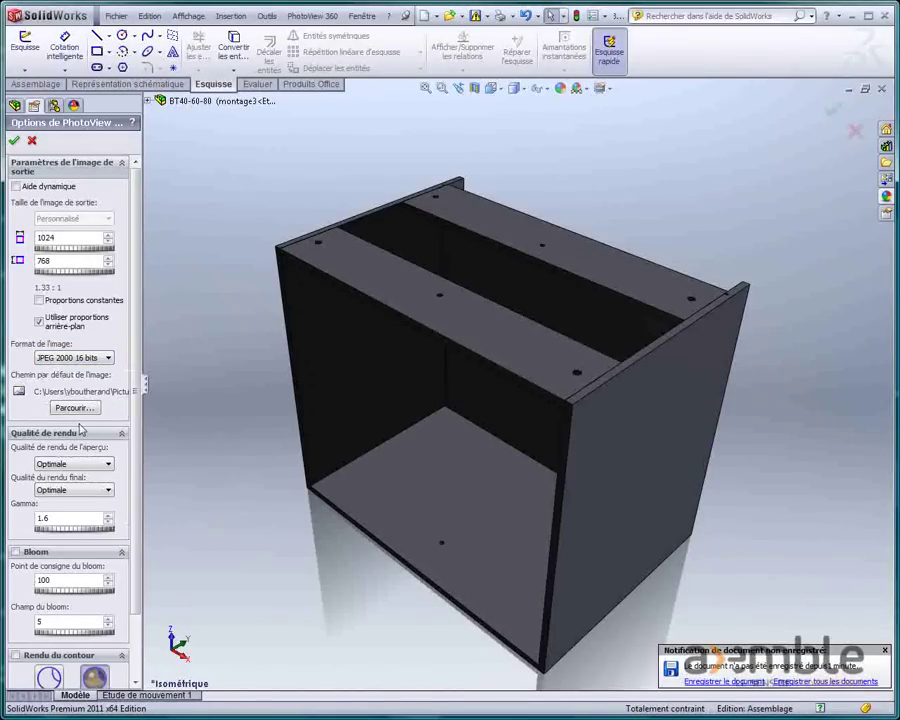
pyautogui.click(100, 466)
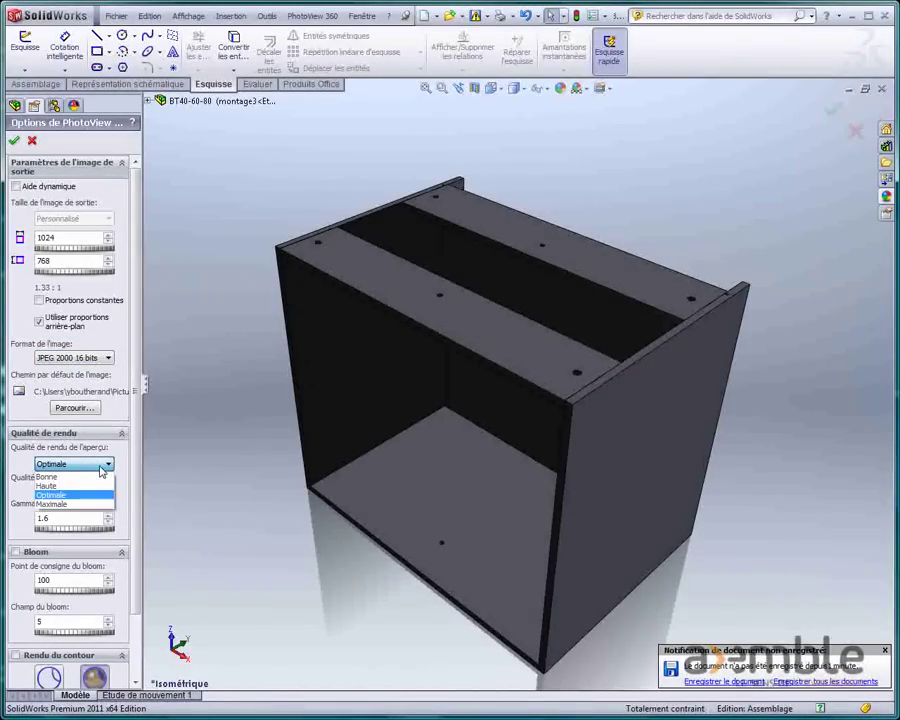
pyautogui.click(100, 468)
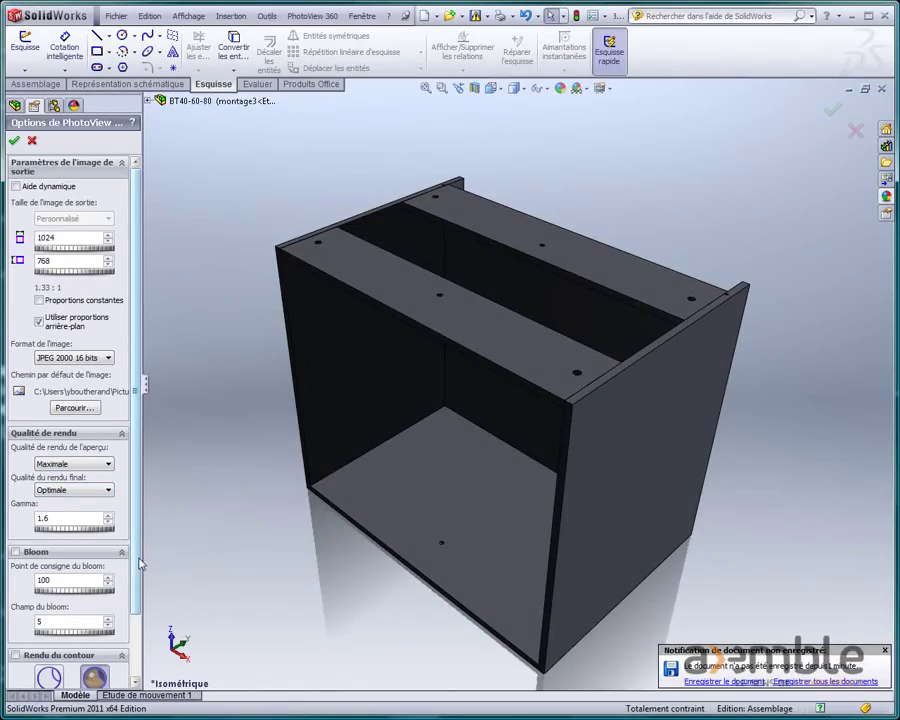
pyautogui.scroll(-2, 40, 580)
pyautogui.scroll(-2, 40, 590)
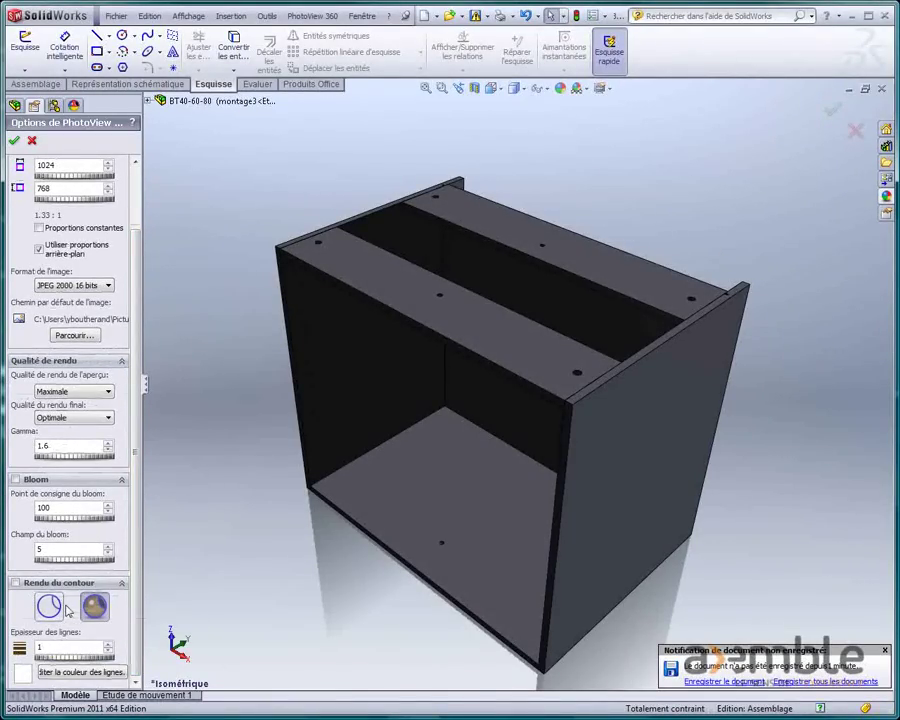
pyautogui.click(16, 141)
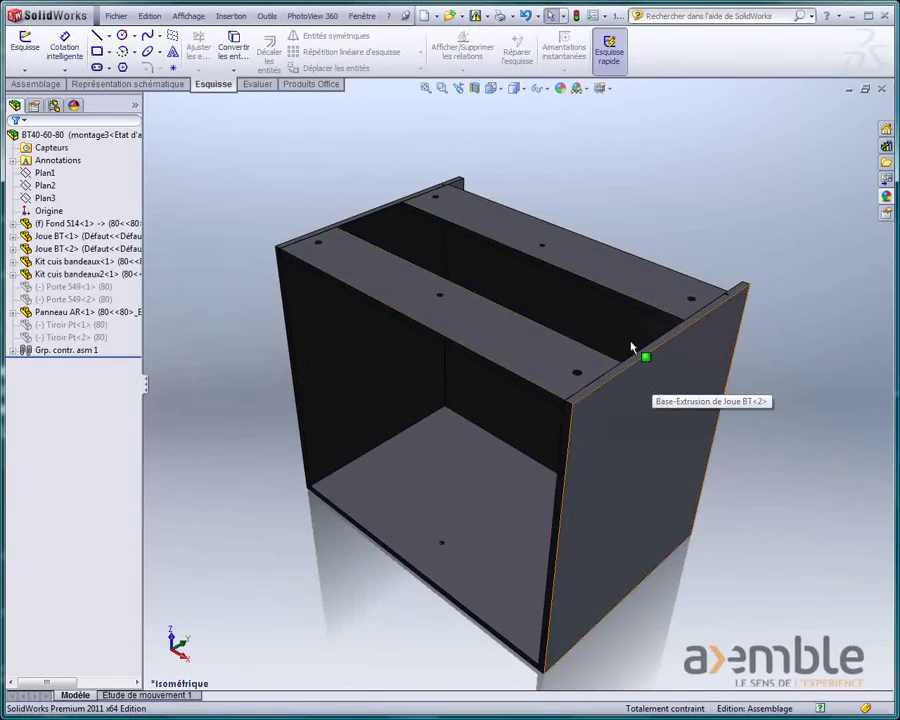
# Drag the Aggloméré OSB appearance from Organique > Bois onto the cabinet.
pyautogui.click(887, 196)
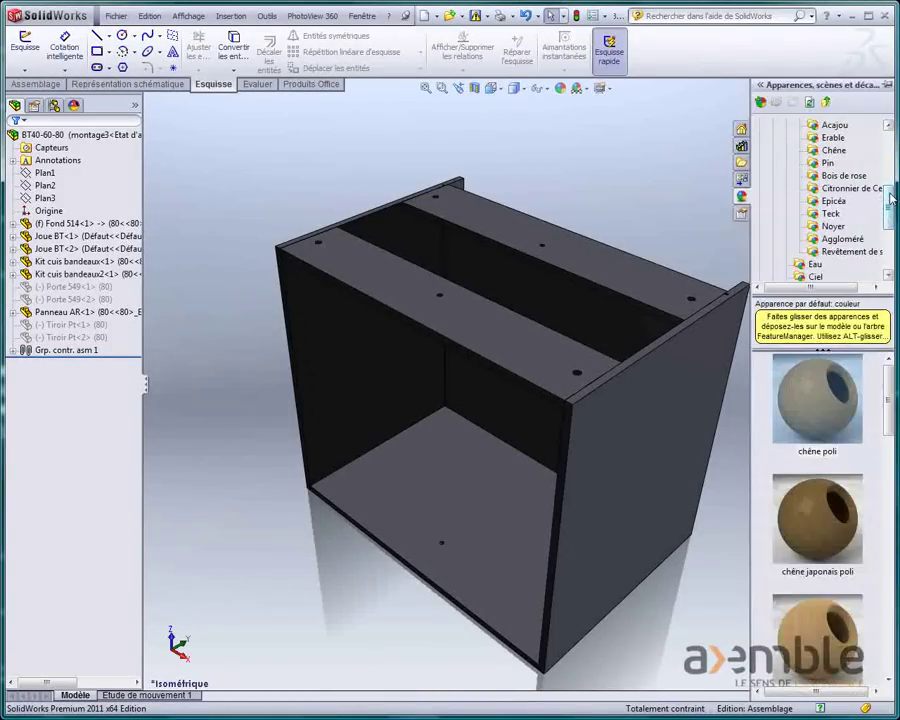
pyautogui.scroll(4, 822, 207)
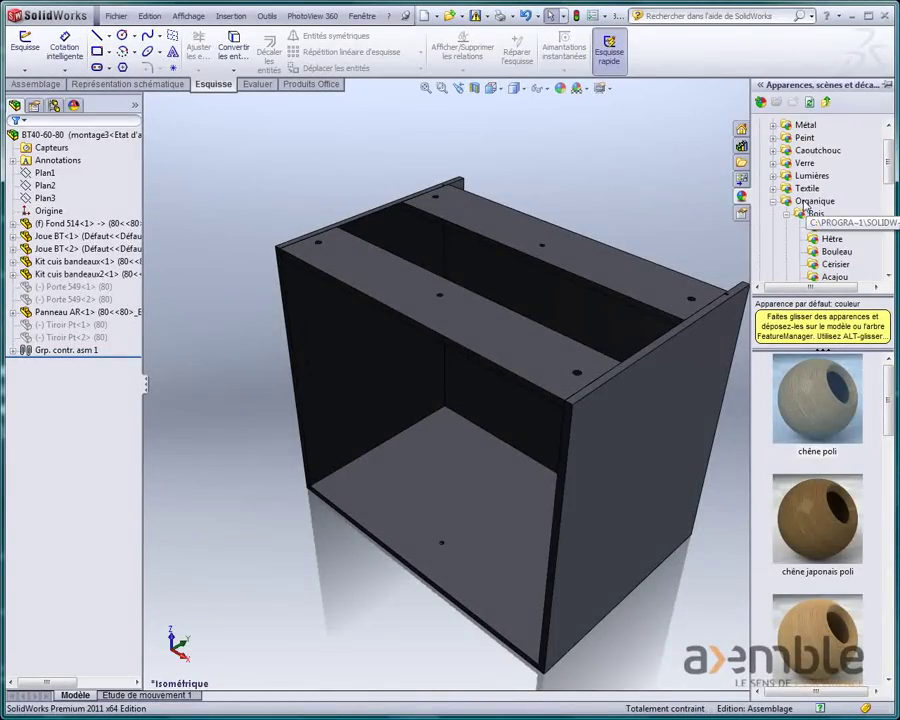
pyautogui.click(772, 201)
pyautogui.scroll(1, 799, 133)
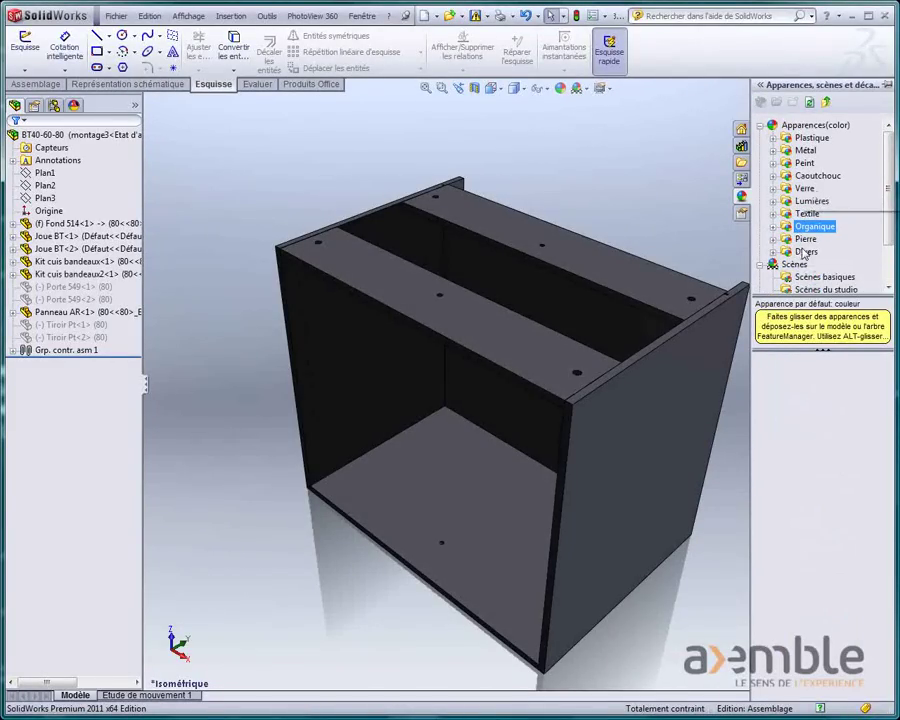
pyautogui.click(773, 227)
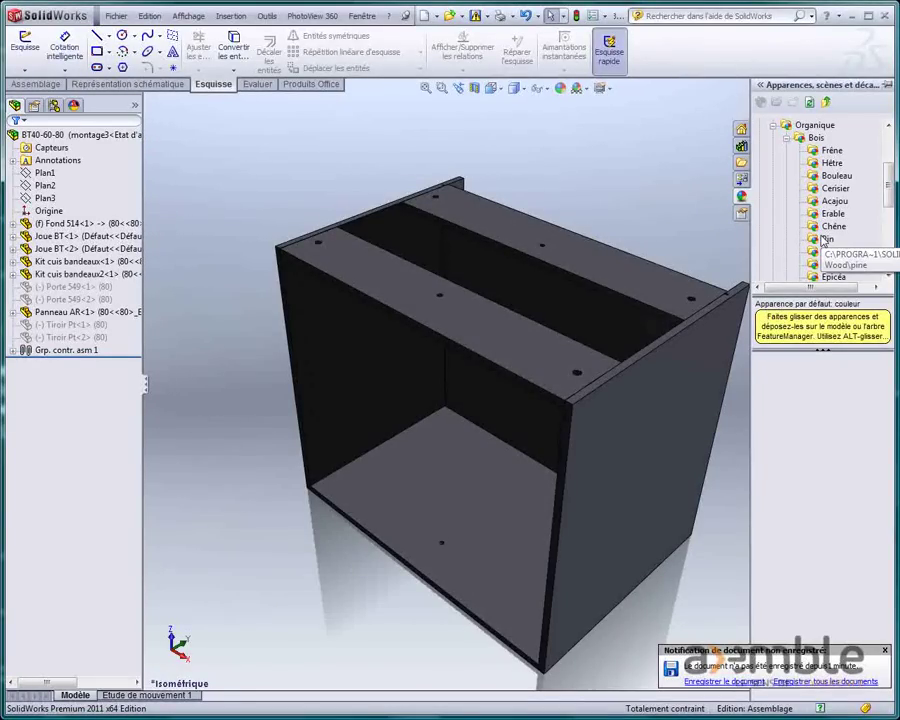
pyautogui.scroll(-1, 823, 245)
pyautogui.scroll(-1, 823, 242)
pyautogui.moveTo(830, 237)
pyautogui.mouseDown()
pyautogui.moveTo(566, 354)
pyautogui.moveTo(548, 352)
pyautogui.moveTo(245, 197)
pyautogui.moveTo(135, 128)
pyautogui.moveTo(104, 135)
pyautogui.mouseUp()
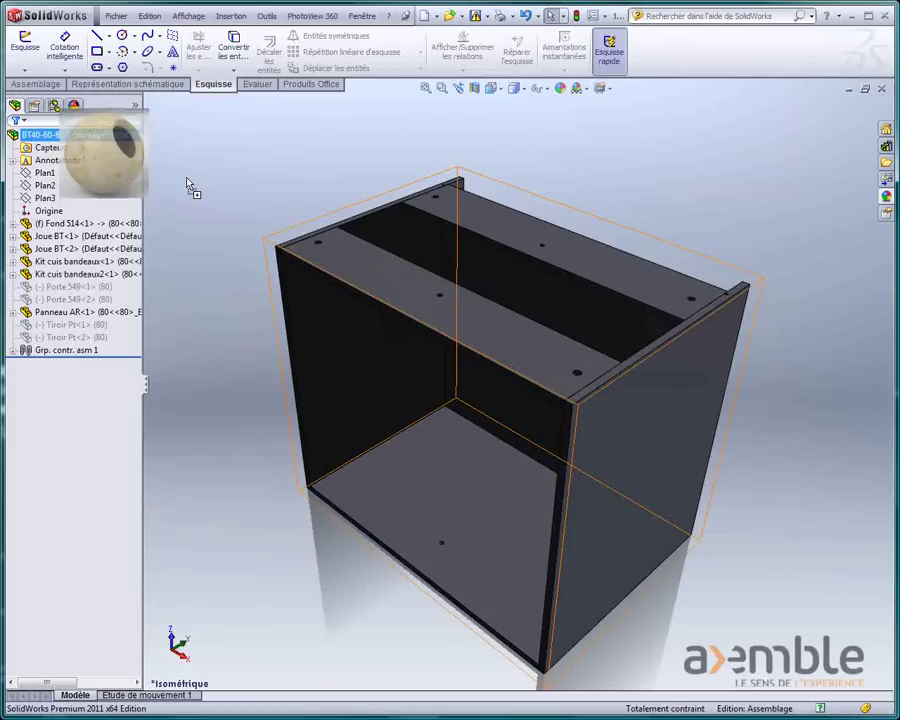
# Apply the Aggloméré OSB finish to the Kit cuis bandeaux2 rail and the rear top rail.
pyautogui.moveTo(104, 135); pyautogui.dragTo(485, 318)
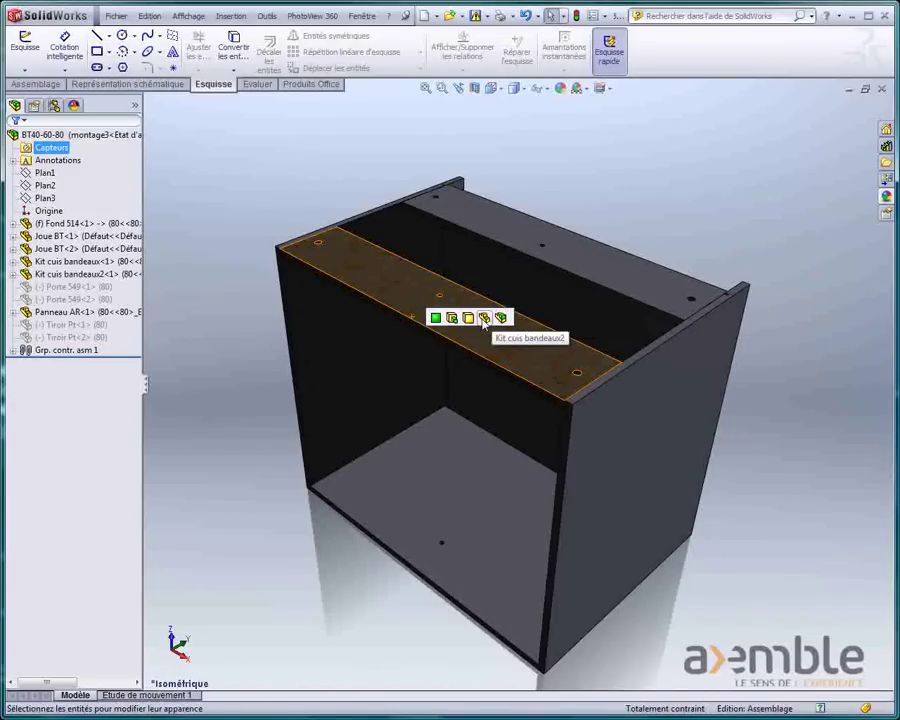
pyautogui.click(482, 320)
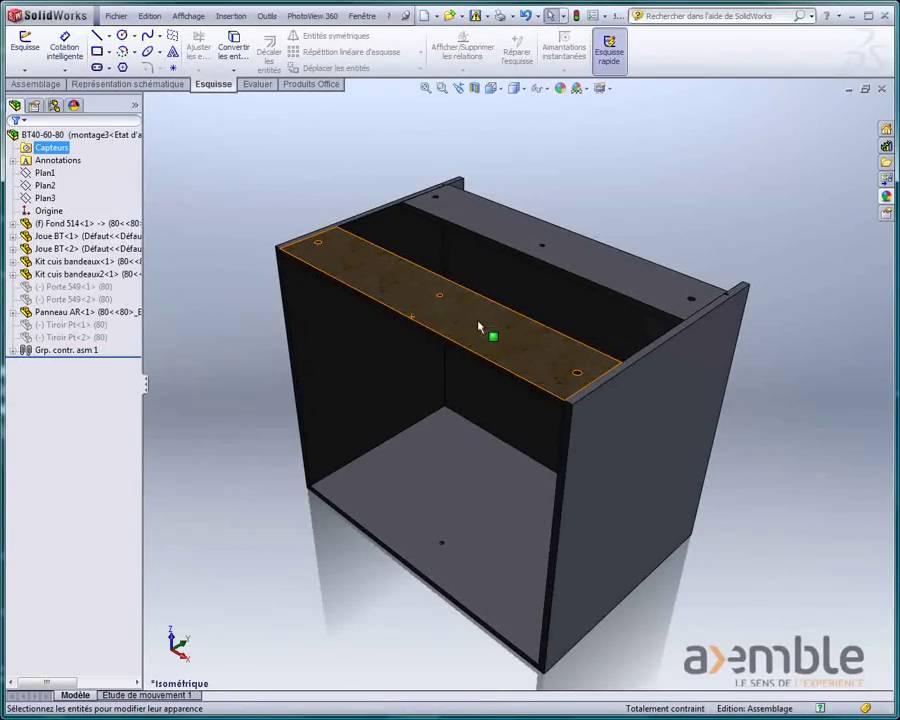
pyautogui.click(885, 196)
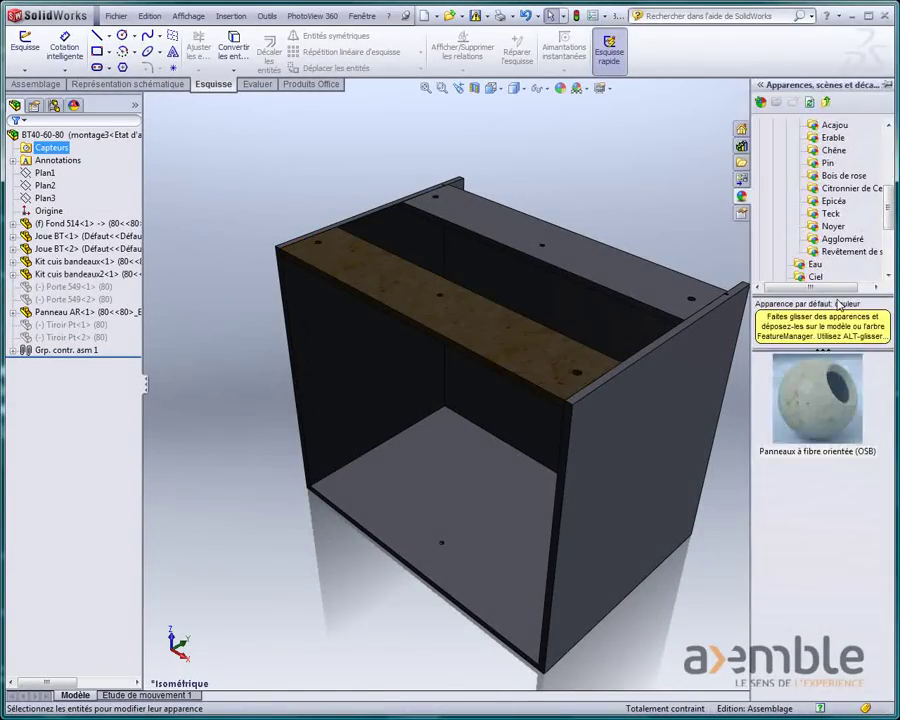
pyautogui.moveTo(814, 412); pyautogui.dragTo(660, 296)
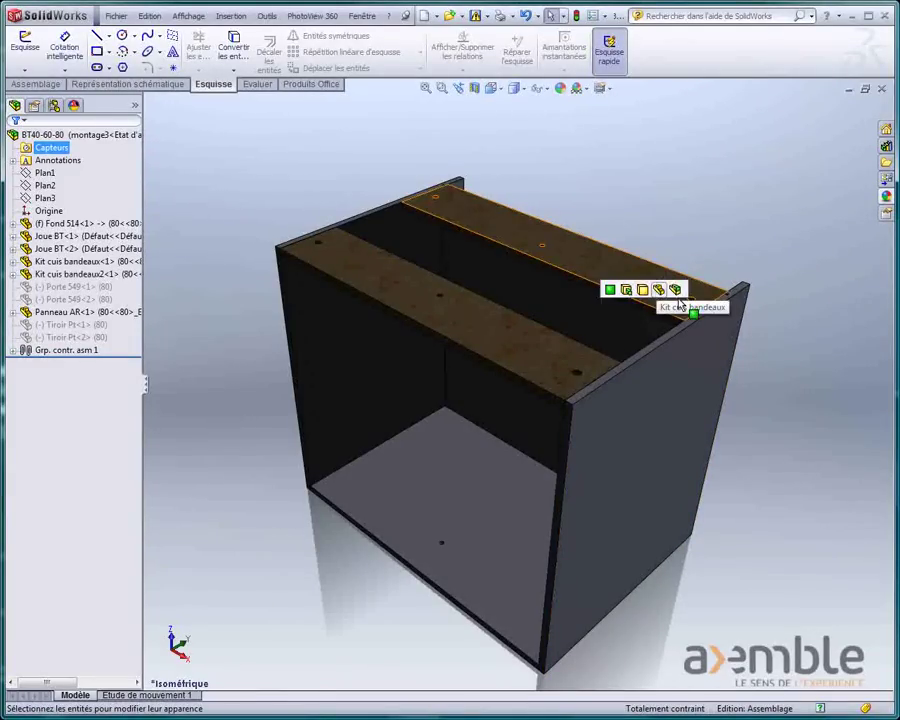
pyautogui.click(684, 300)
# Apply the same OSB finish to the cabinet's back panel.
pyautogui.click(888, 200)
pyautogui.moveTo(812, 412); pyautogui.dragTo(603, 336)
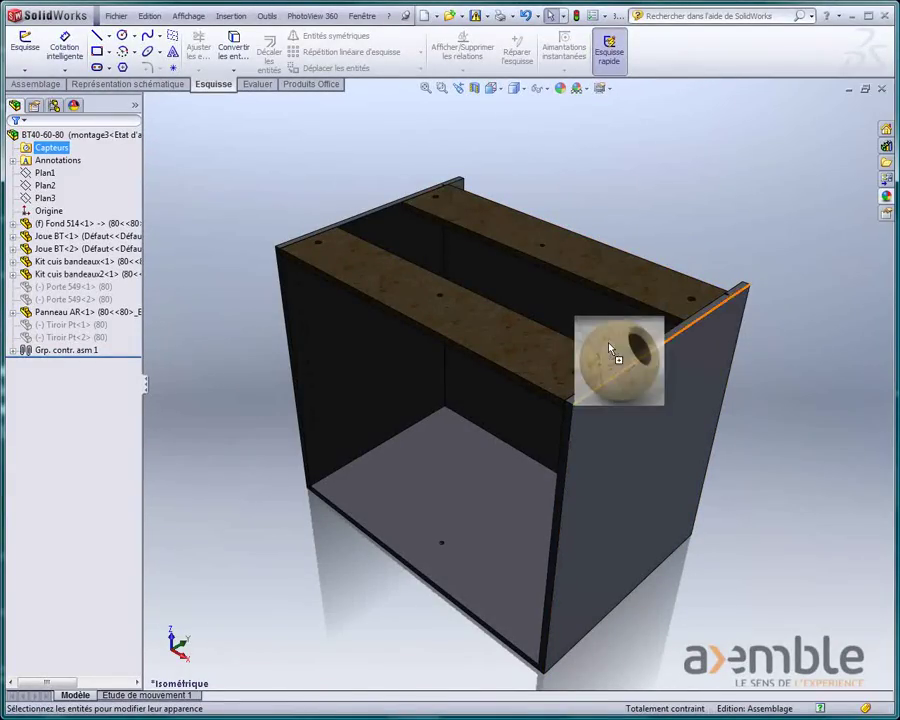
pyautogui.click(601, 328)
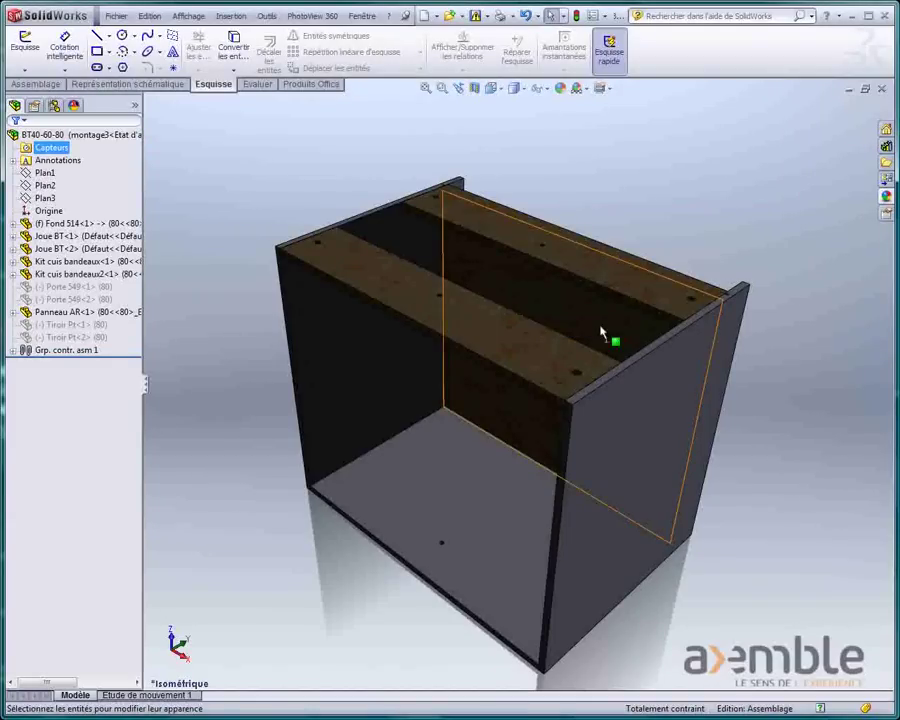
pyautogui.click(886, 197)
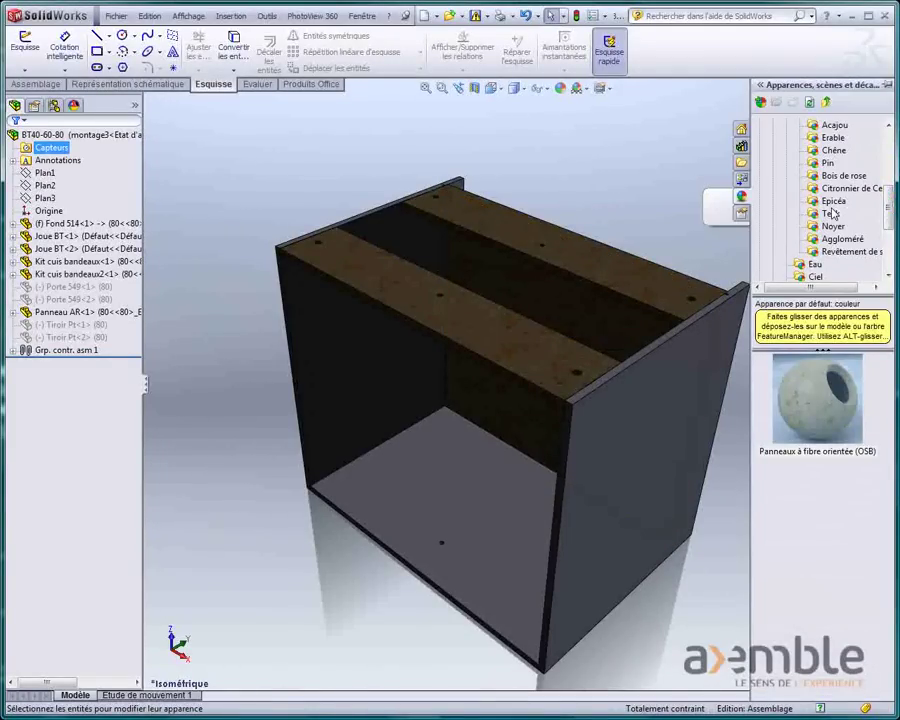
pyautogui.scroll(1, 826, 220)
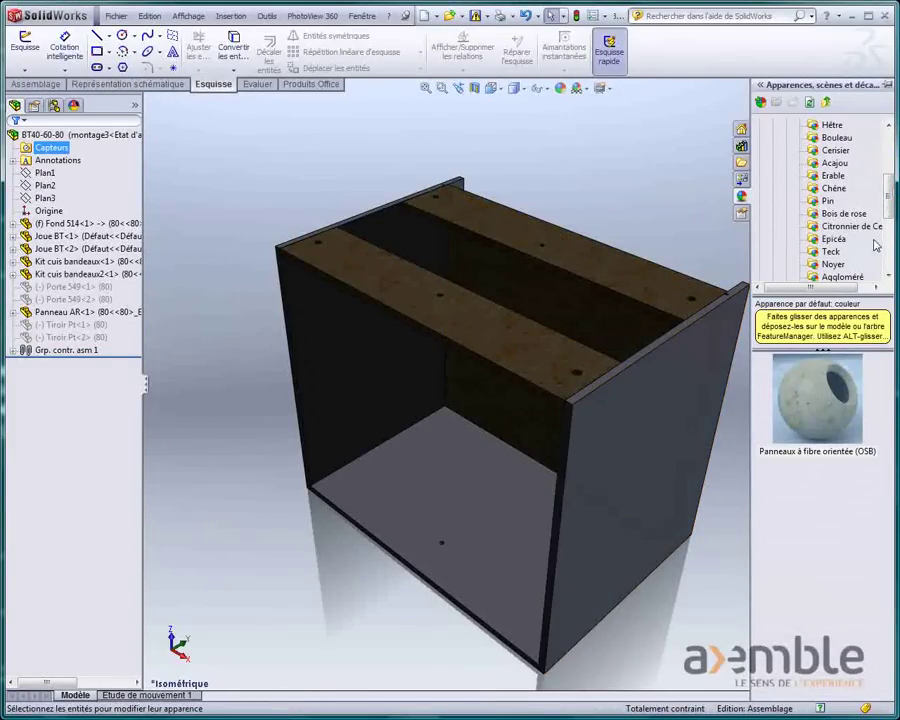
# Apply the chêne poli oak appearance to the cabinet's side panel.
pyautogui.click(841, 189)
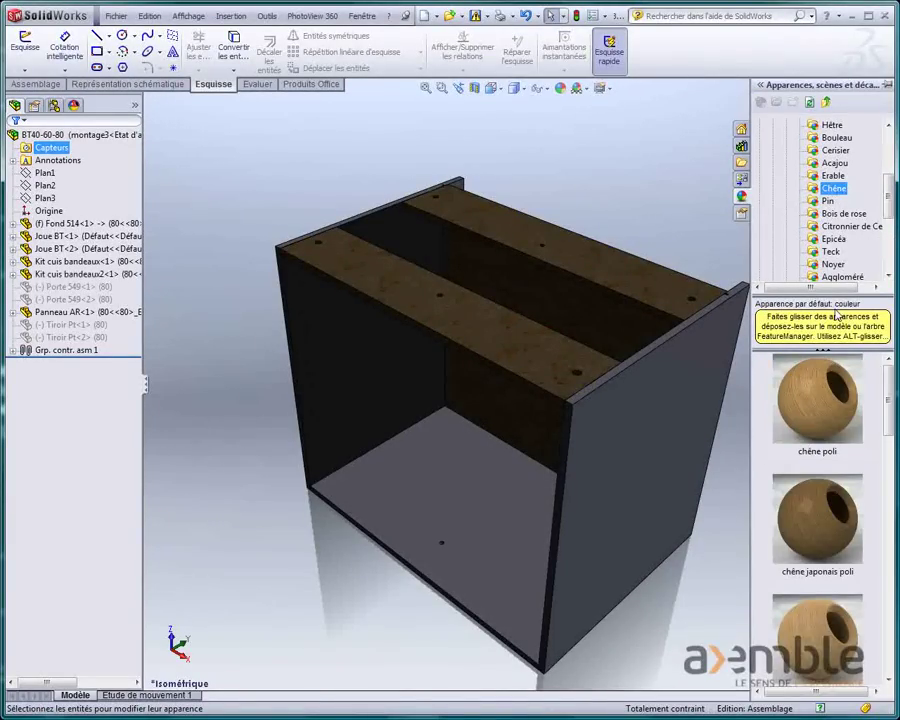
pyautogui.moveTo(811, 405); pyautogui.dragTo(688, 460)
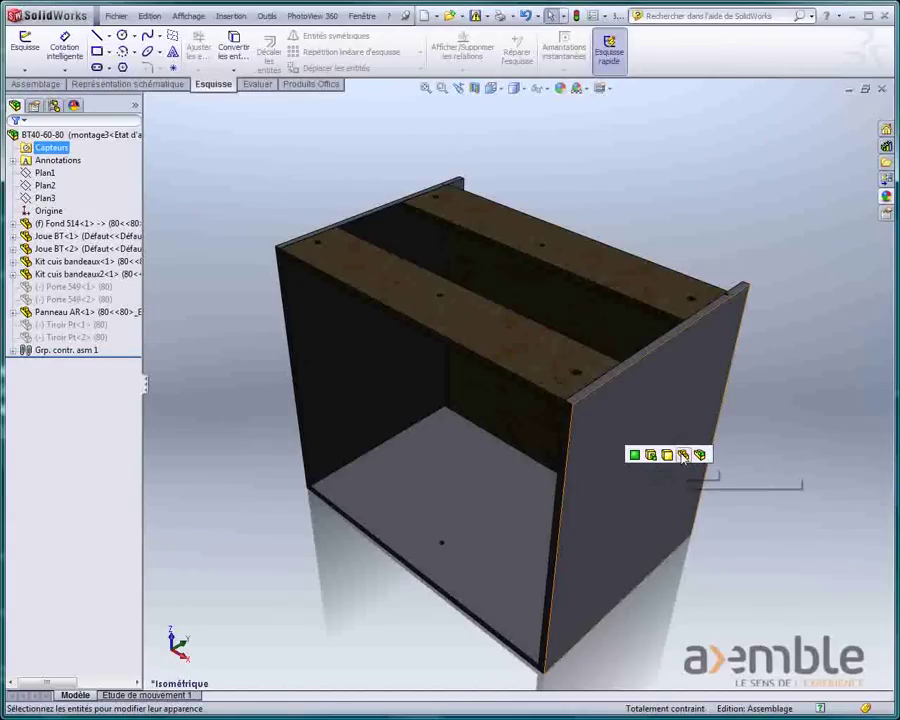
pyautogui.click(688, 456)
pyautogui.click(885, 198)
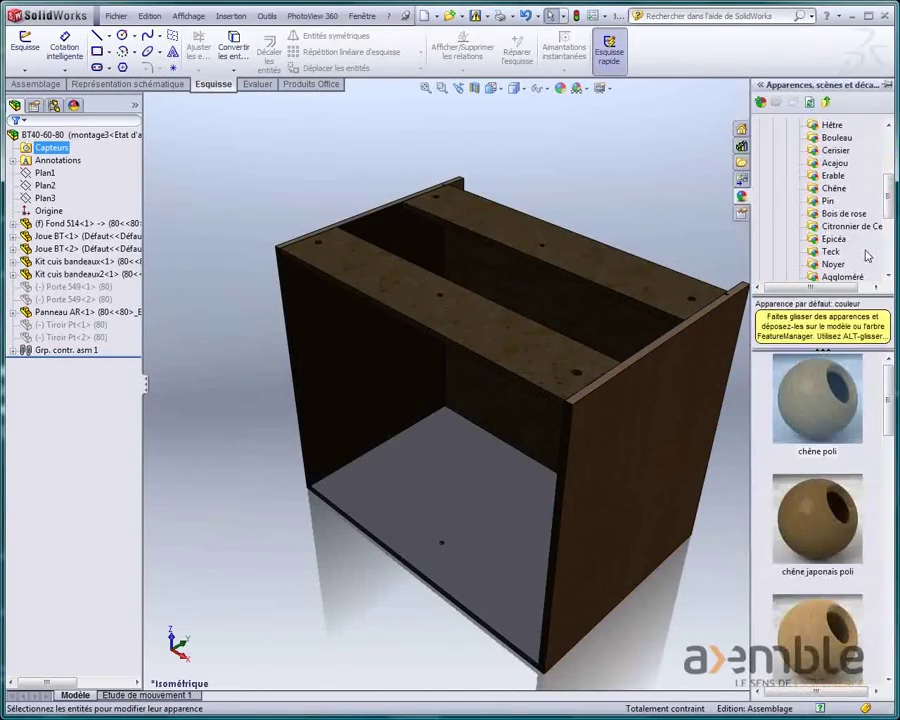
pyautogui.click(815, 425)
pyautogui.moveTo(815, 425); pyautogui.dragTo(330, 410)
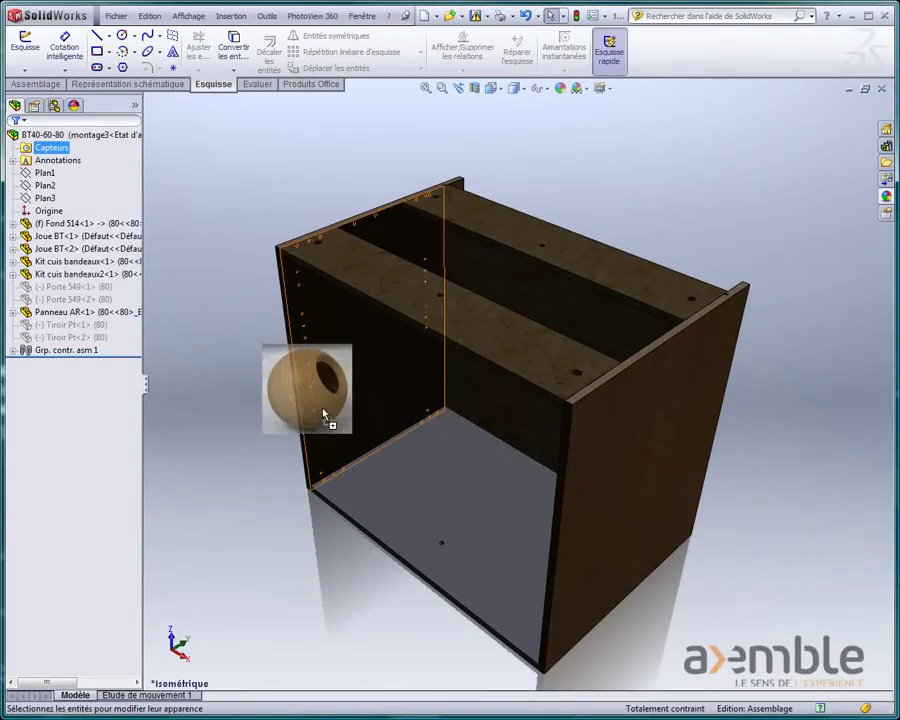
pyautogui.click(337, 405)
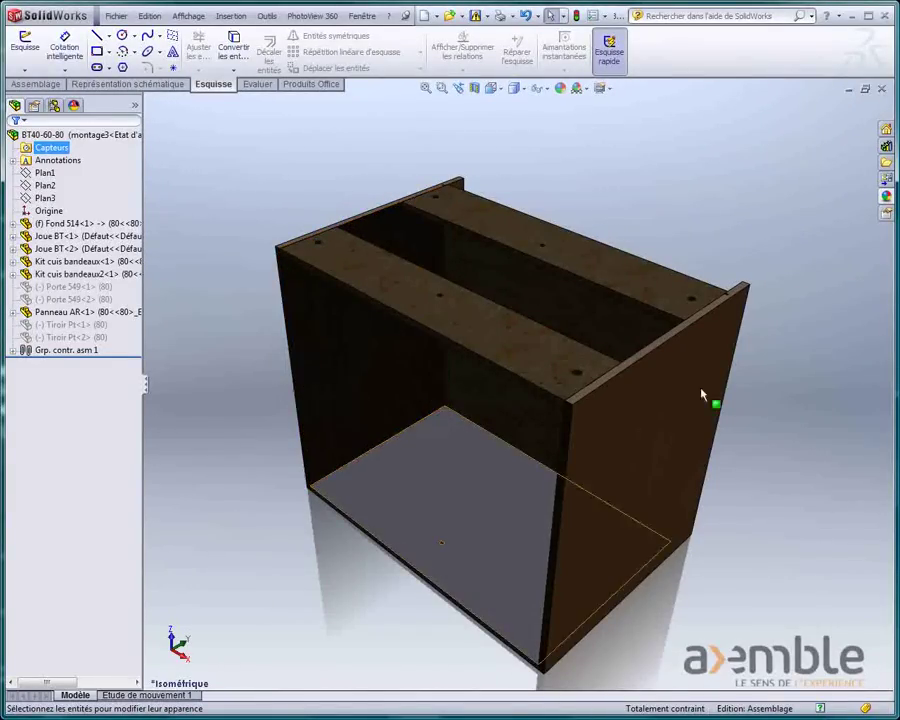
# Apply chêne poli to the bottom panel Fond 514.
pyautogui.click(886, 197)
pyautogui.moveTo(820, 422); pyautogui.dragTo(440, 525)
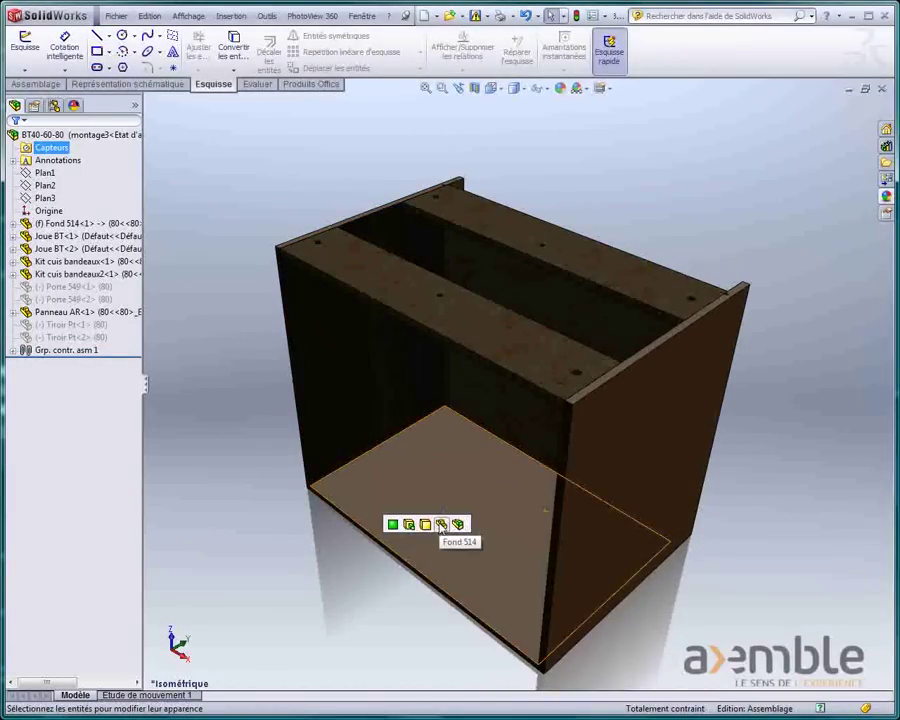
pyautogui.click(440, 522)
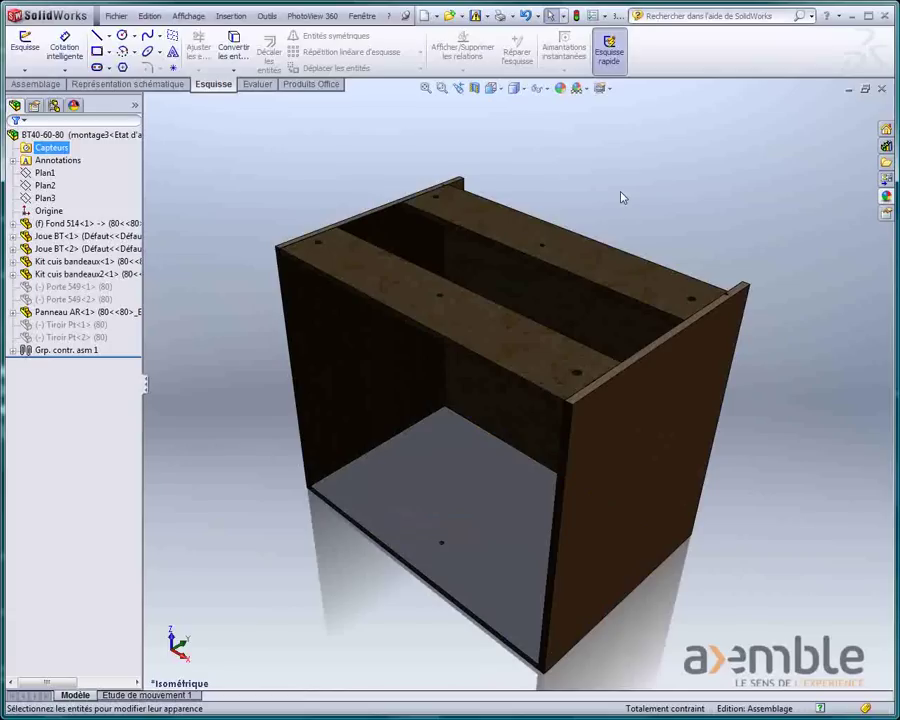
pyautogui.click(886, 197)
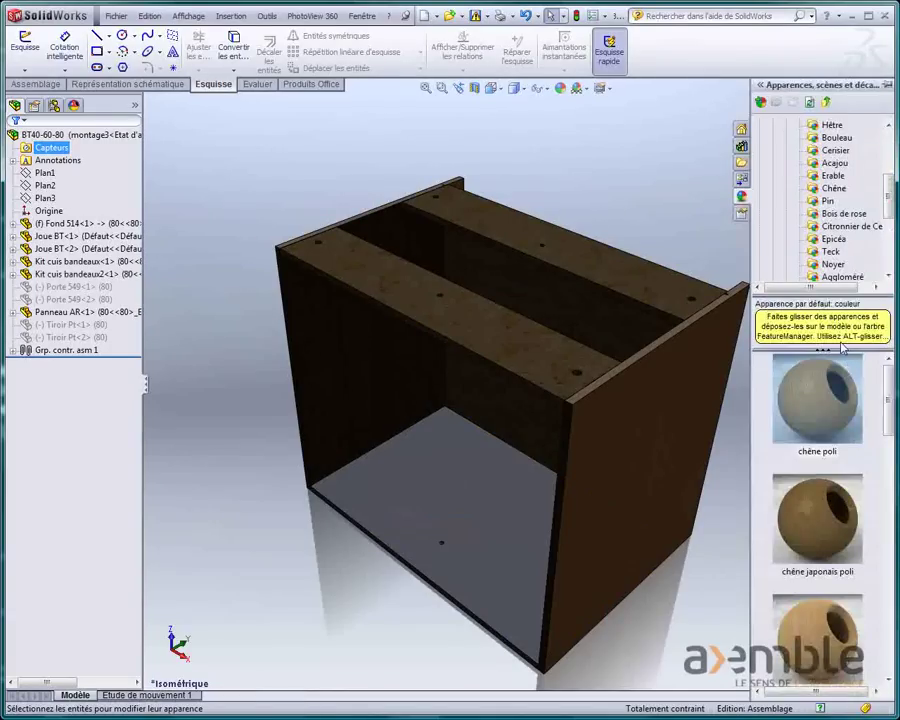
pyautogui.moveTo(817, 400); pyautogui.dragTo(460, 514)
pyautogui.click(482, 517)
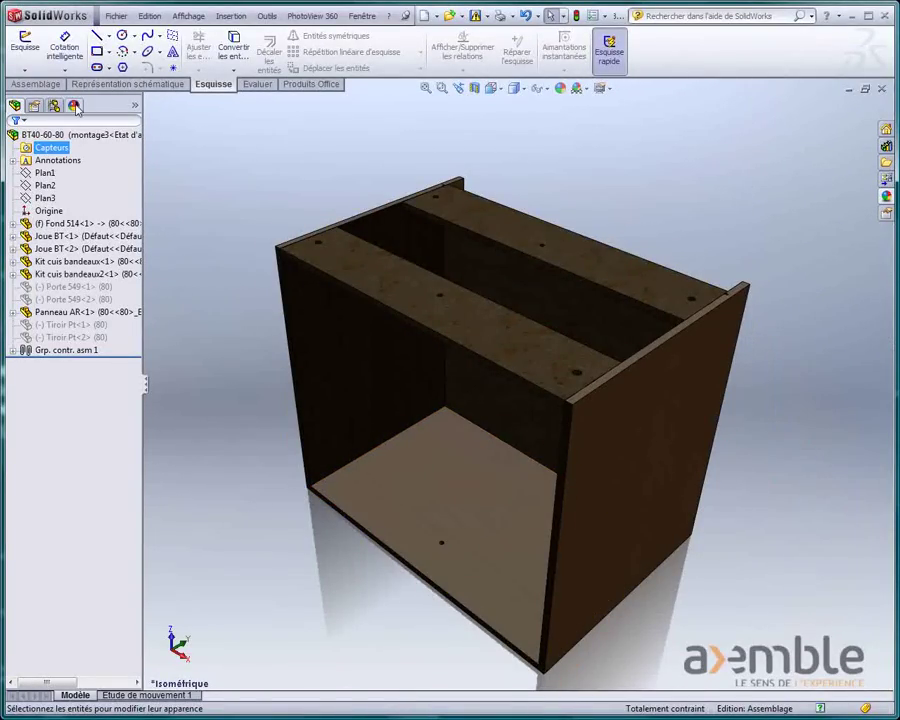
# Review the assembly's appearances list showing chêne poli and OSB finishes.
pyautogui.scroll(3, 632, 480)
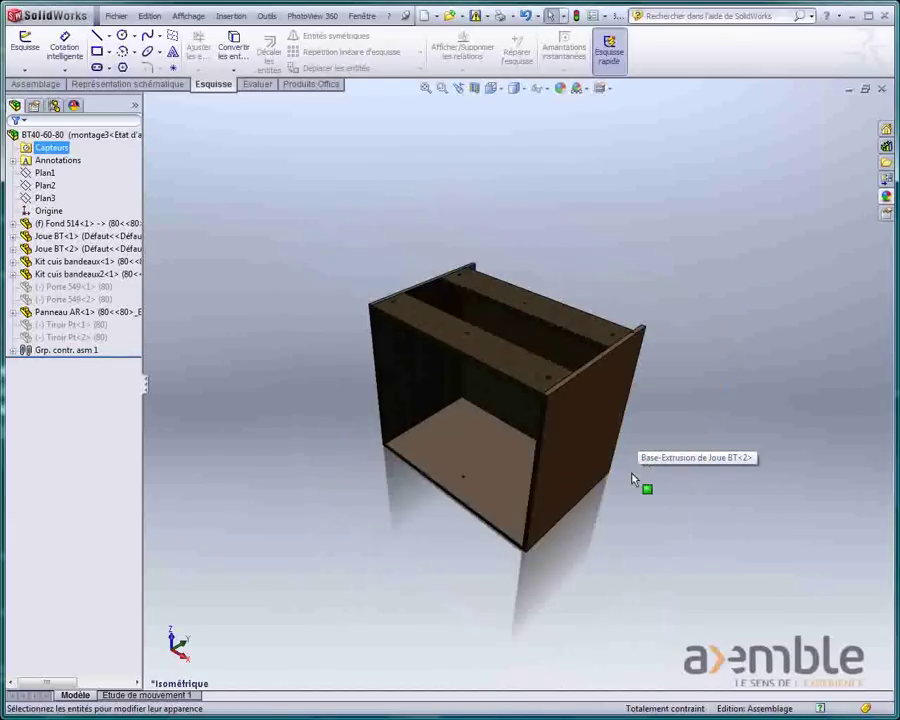
pyautogui.scroll(-3, 632, 480)
pyautogui.scroll(-3, 600, 470)
pyautogui.scroll(-2, 590, 360)
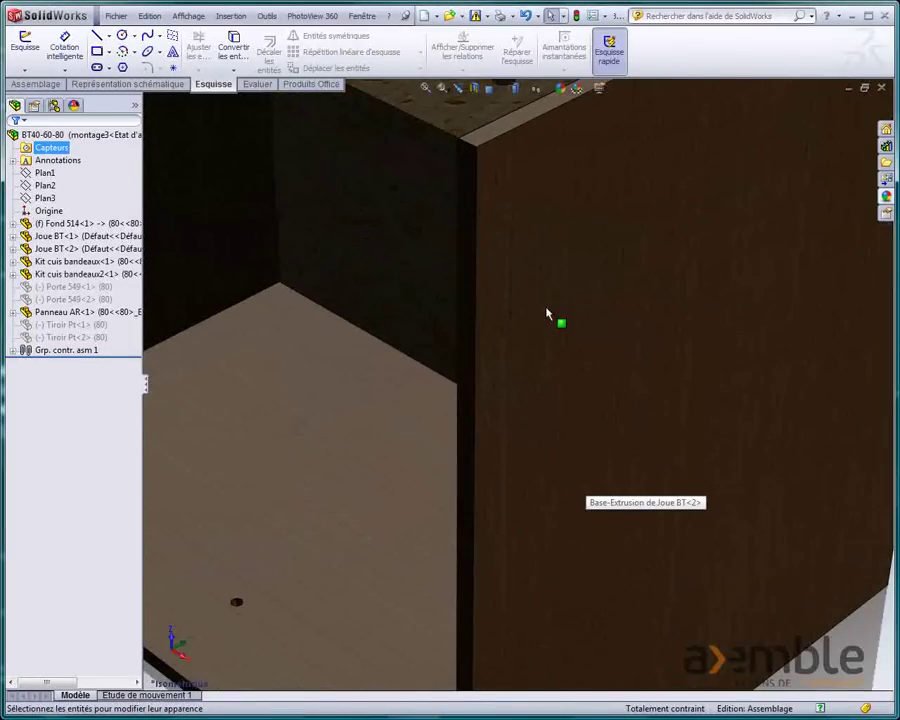
pyautogui.scroll(3, 547, 314)
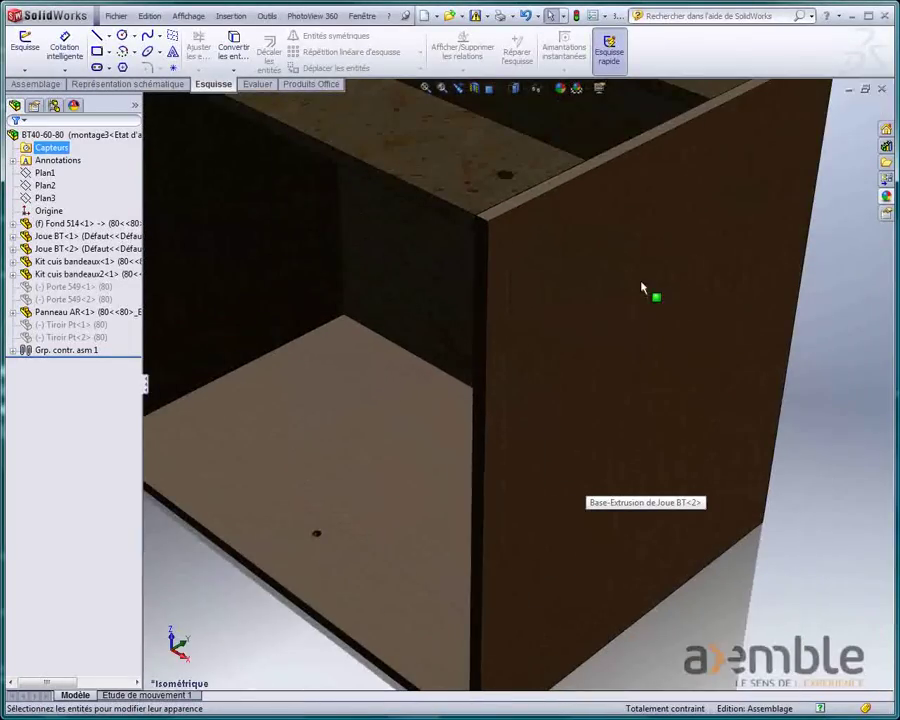
pyautogui.click(74, 106)
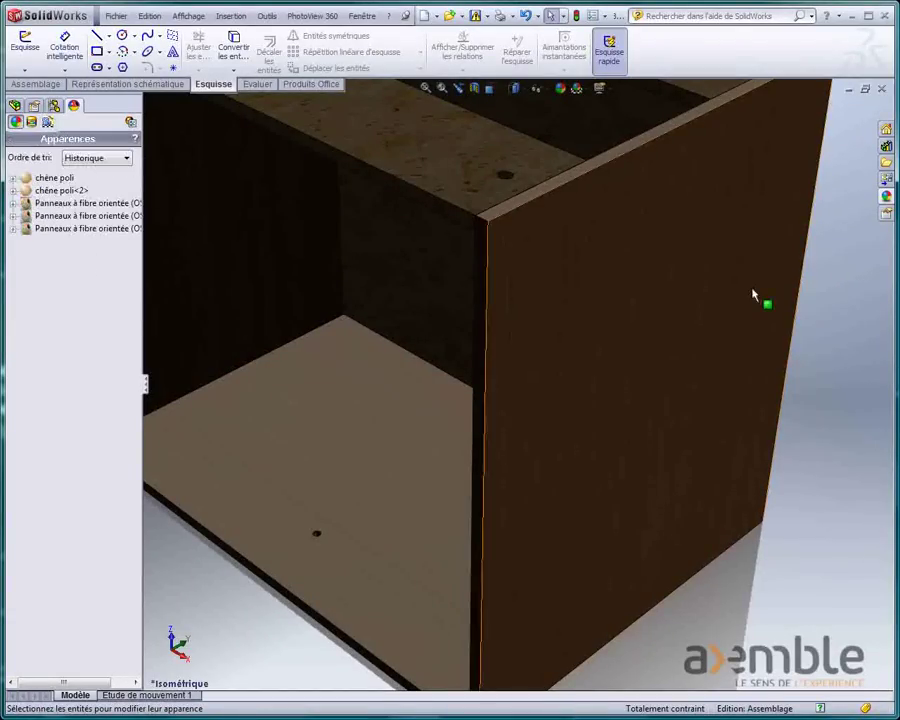
# Edit the chêne poli appearance and turn off Constant proportions in its Projection settings.
pyautogui.click(12, 180)
pyautogui.rightClick(54, 180)
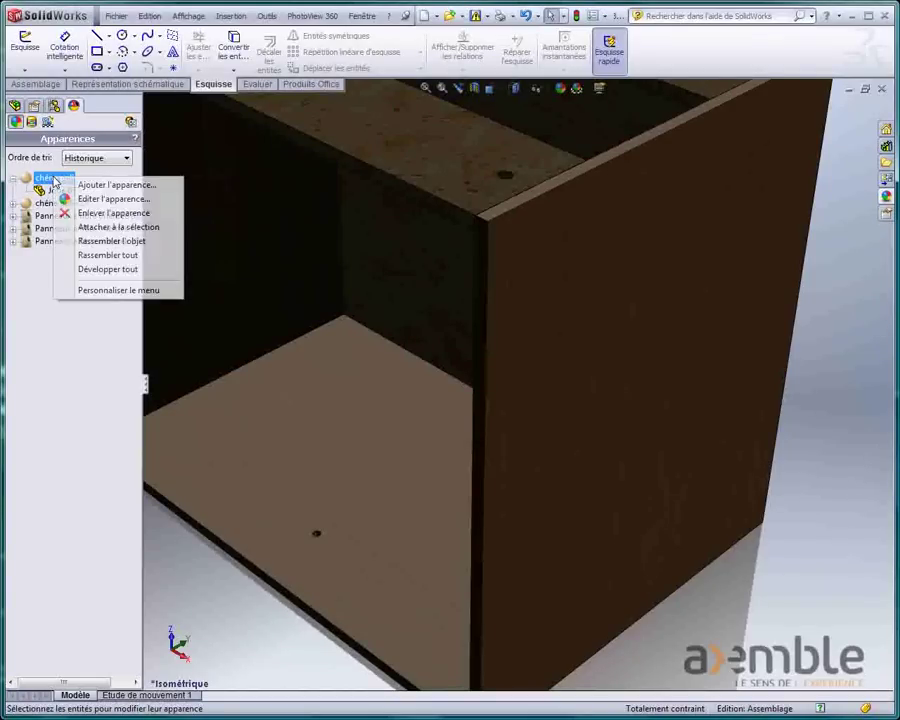
pyautogui.click(76, 199)
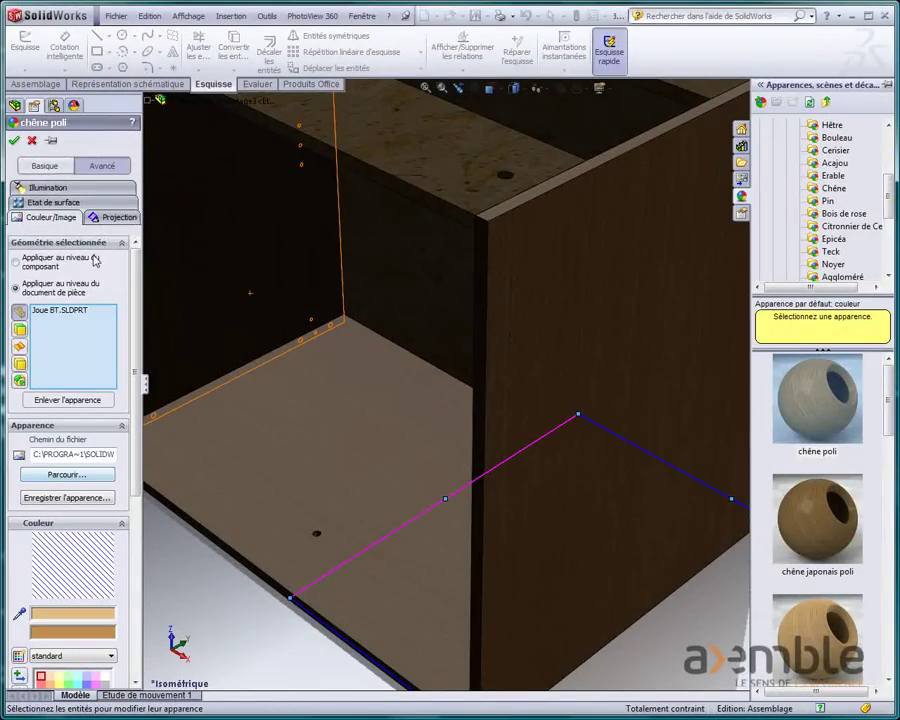
pyautogui.click(105, 218)
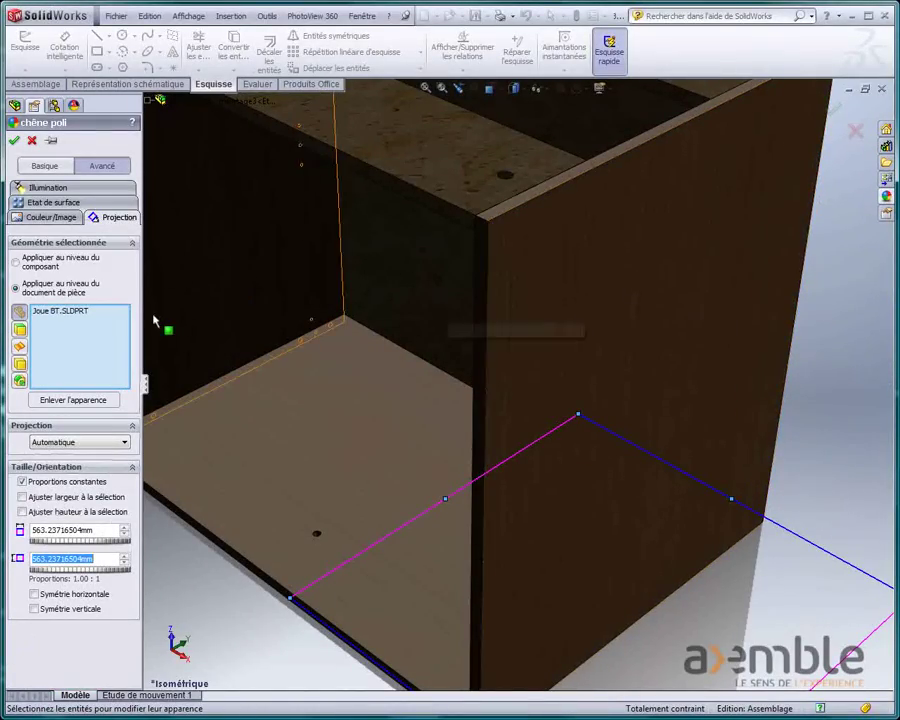
pyautogui.click(60, 481)
# Resize the oak texture to 633.237 × 603.237 mm and accept the edit.
pyautogui.moveTo(124, 545)
pyautogui.mouseDown()
pyautogui.moveTo(42, 541)
pyautogui.moveTo(105, 543)
pyautogui.mouseUp()
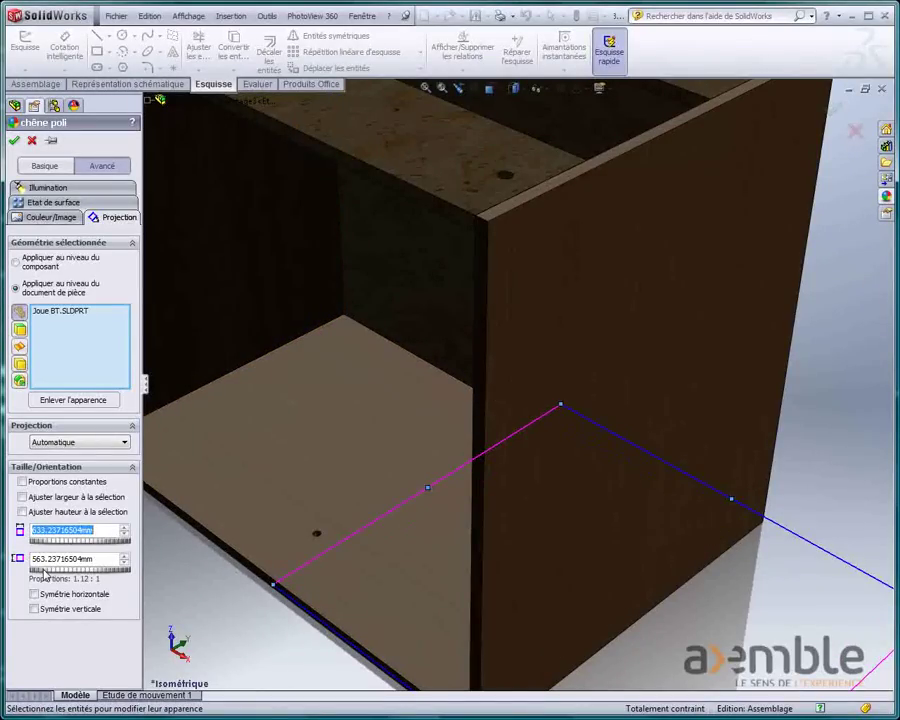
pyautogui.moveTo(45, 569); pyautogui.dragTo(29, 570)
pyautogui.moveTo(107, 572); pyautogui.dragTo(115, 573)
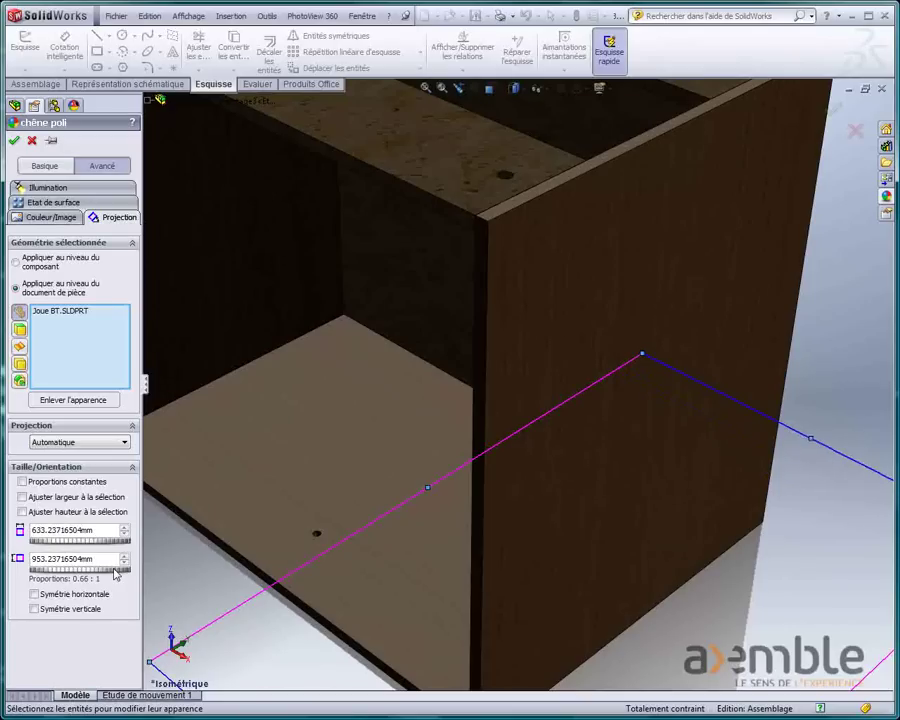
pyautogui.moveTo(115, 573); pyautogui.dragTo(46, 570)
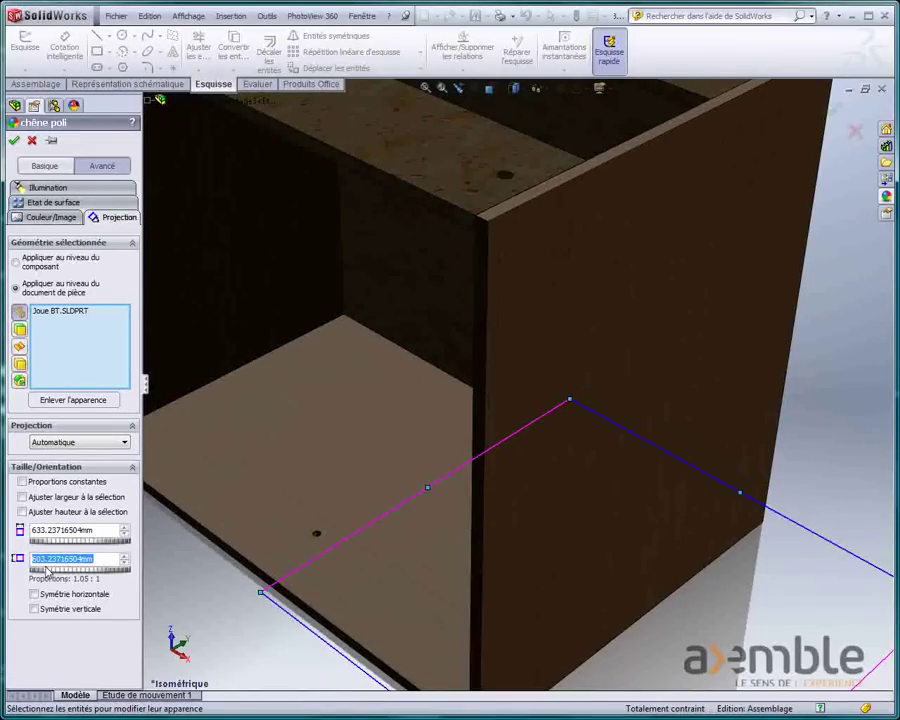
pyautogui.click(14, 141)
# Finish the oak edit, reorient the cabinet, and open the PhotoView 360 Preview Window.
pyautogui.press('f')
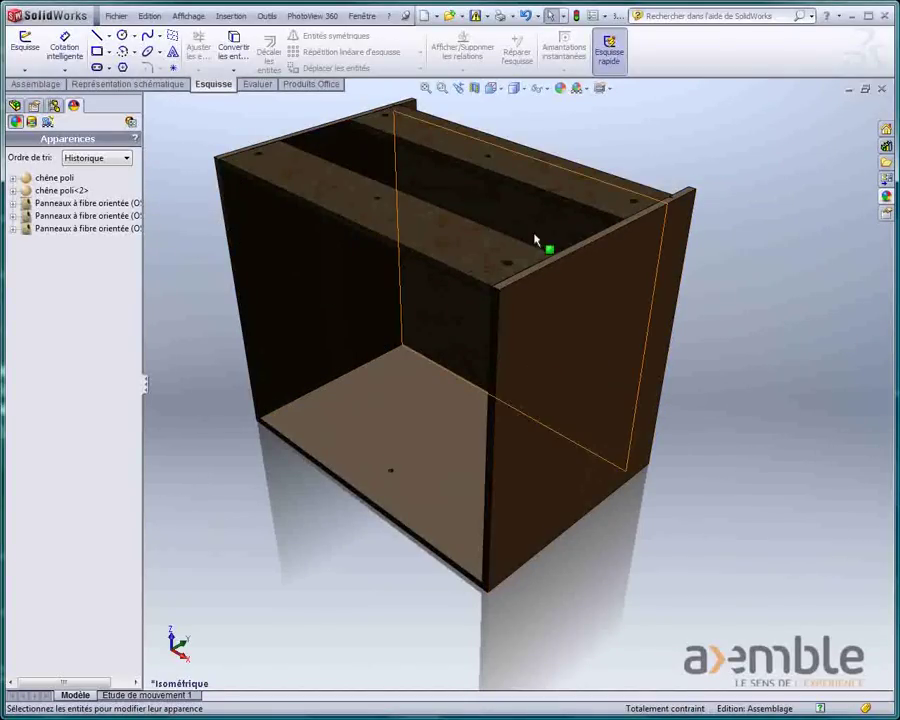
pyautogui.moveTo(535, 240)
pyautogui.mouseDown(button='middle')
pyautogui.moveTo(437, 231)
pyautogui.moveTo(482, 298)
pyautogui.mouseUp(button='middle')
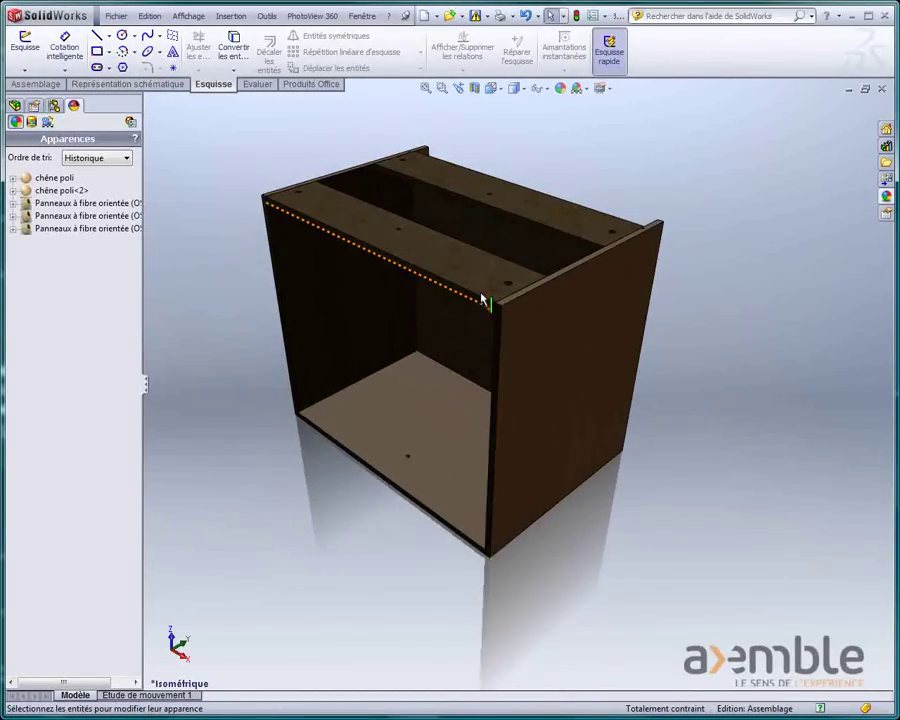
pyautogui.scroll(-2, 482, 298)
pyautogui.scroll(-2, 482, 298)
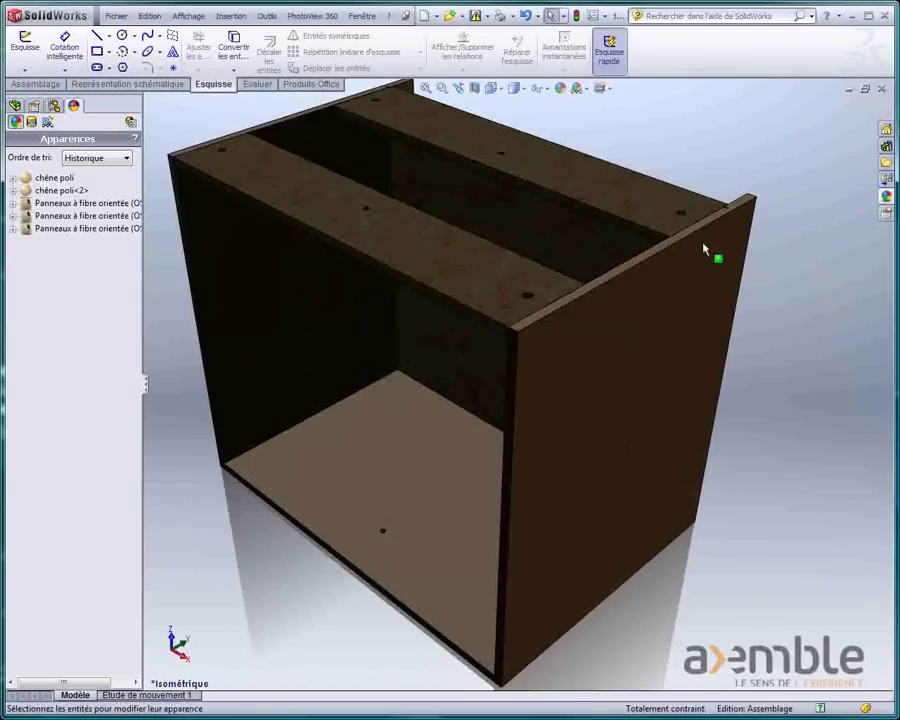
pyautogui.click(312, 16)
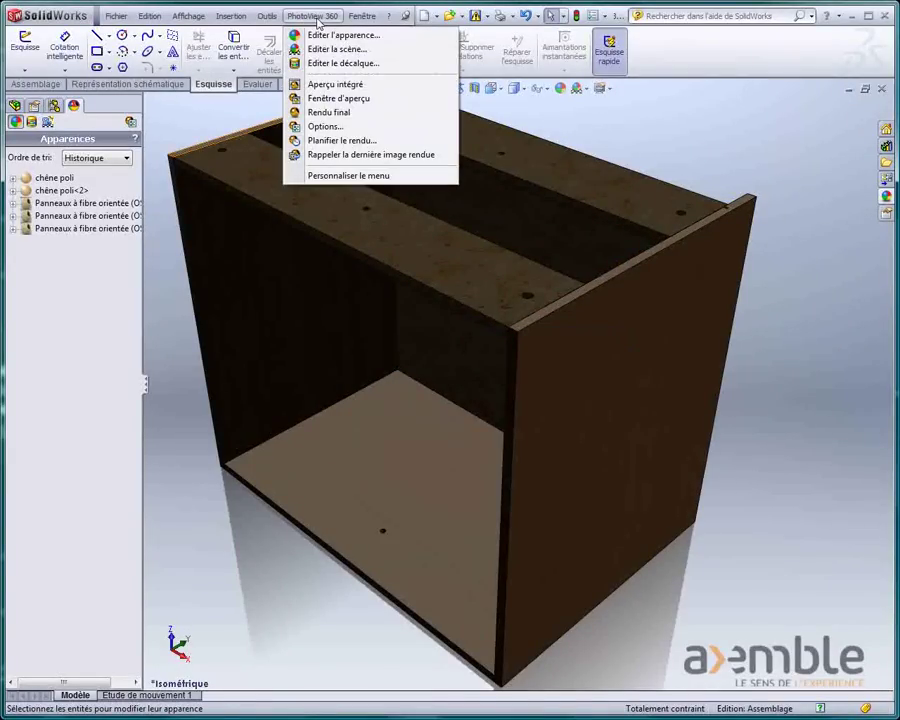
pyautogui.click(323, 100)
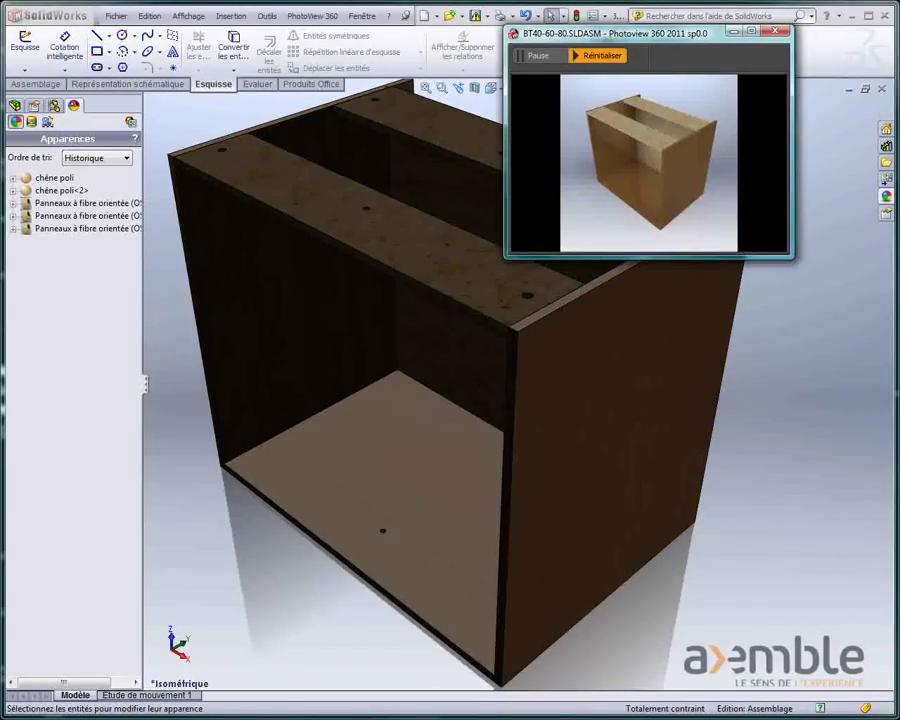
# Apply the light box backdrop scene from Basic Scenes to the cabinet.
pyautogui.click(885, 200)
pyautogui.moveTo(720, 37); pyautogui.dragTo(660, 19)
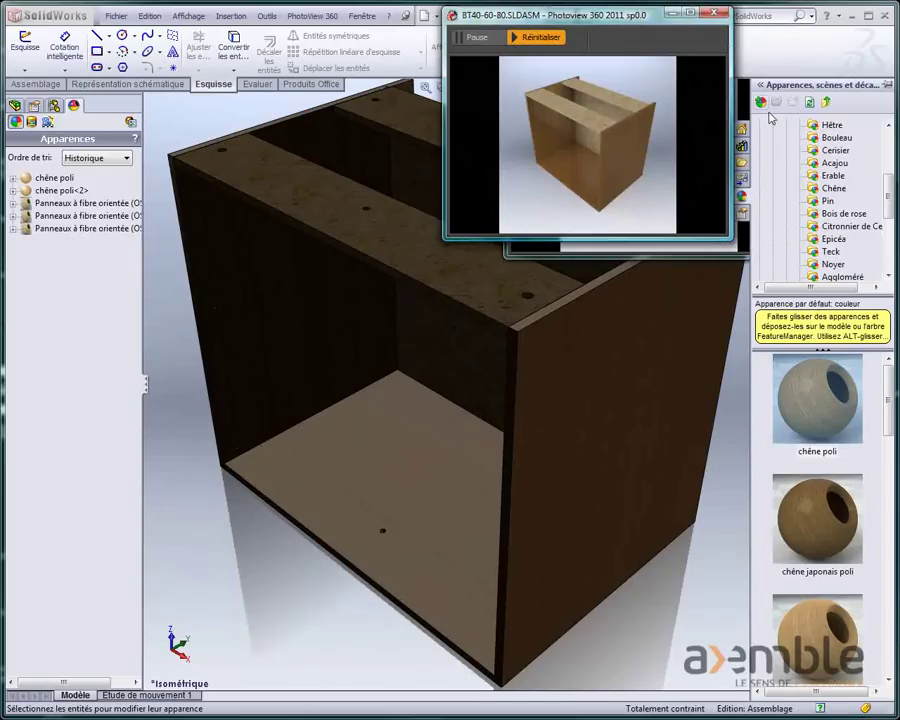
pyautogui.scroll(2, 771, 200)
pyautogui.scroll(2, 771, 217)
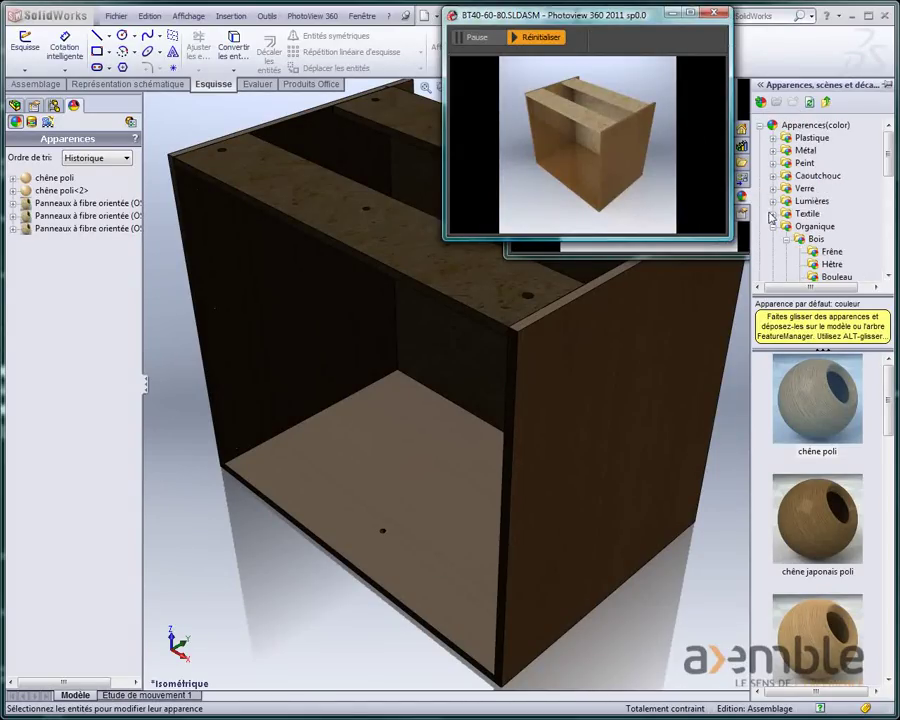
pyautogui.click(772, 226)
pyautogui.click(761, 125)
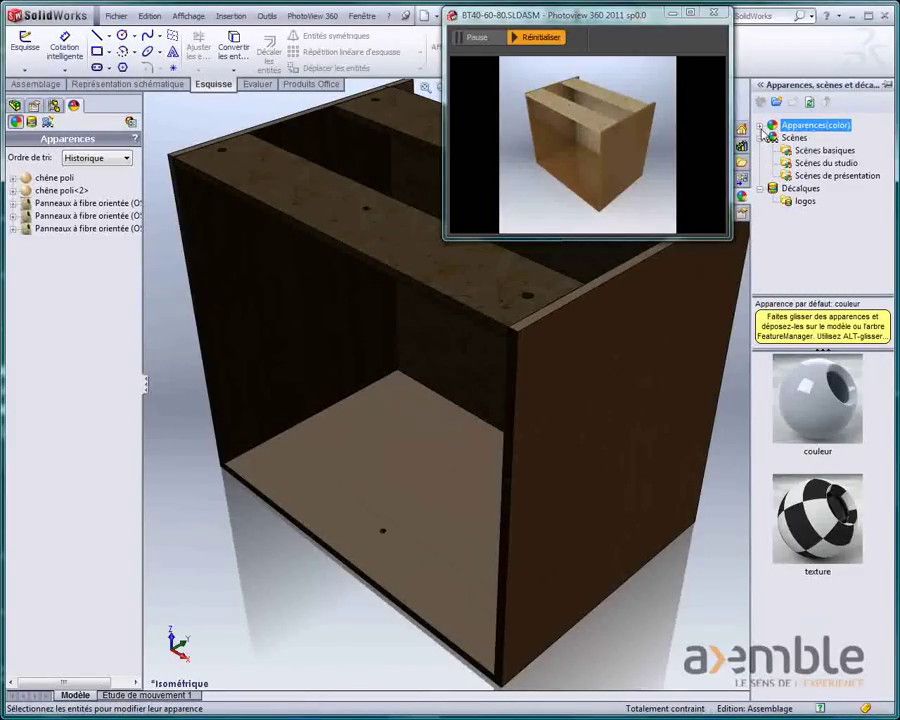
pyautogui.click(808, 151)
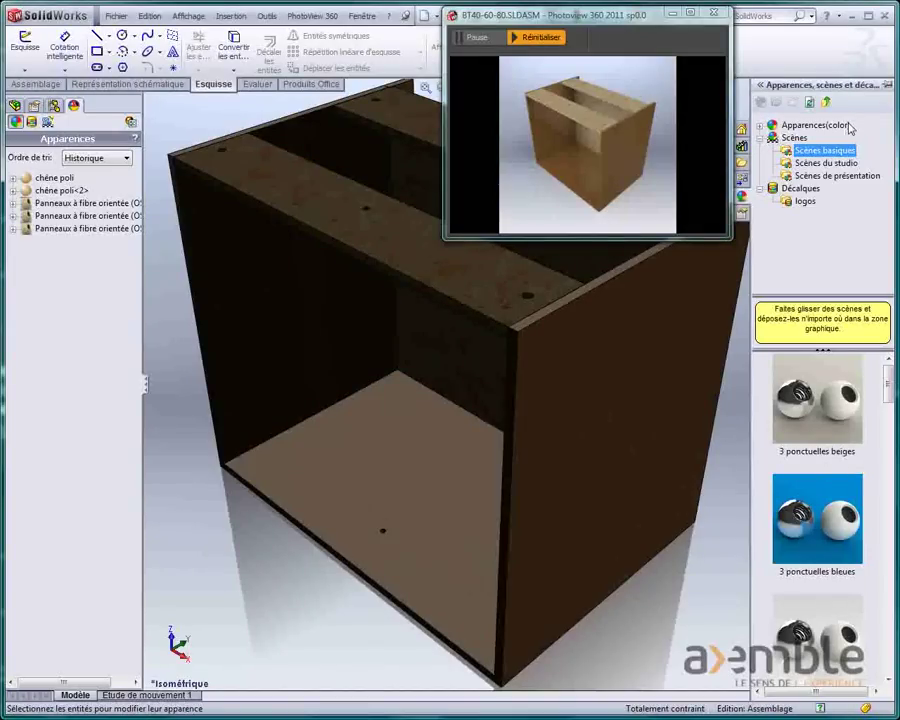
pyautogui.scroll(-3, 821, 443)
pyautogui.scroll(-2, 821, 443)
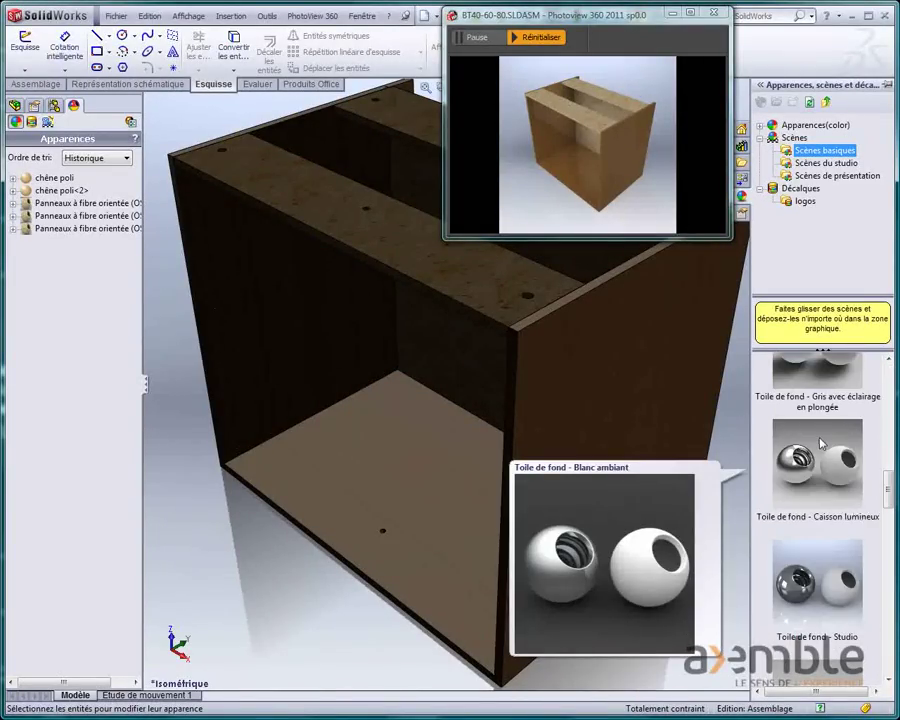
pyautogui.moveTo(821, 443); pyautogui.dragTo(733, 461)
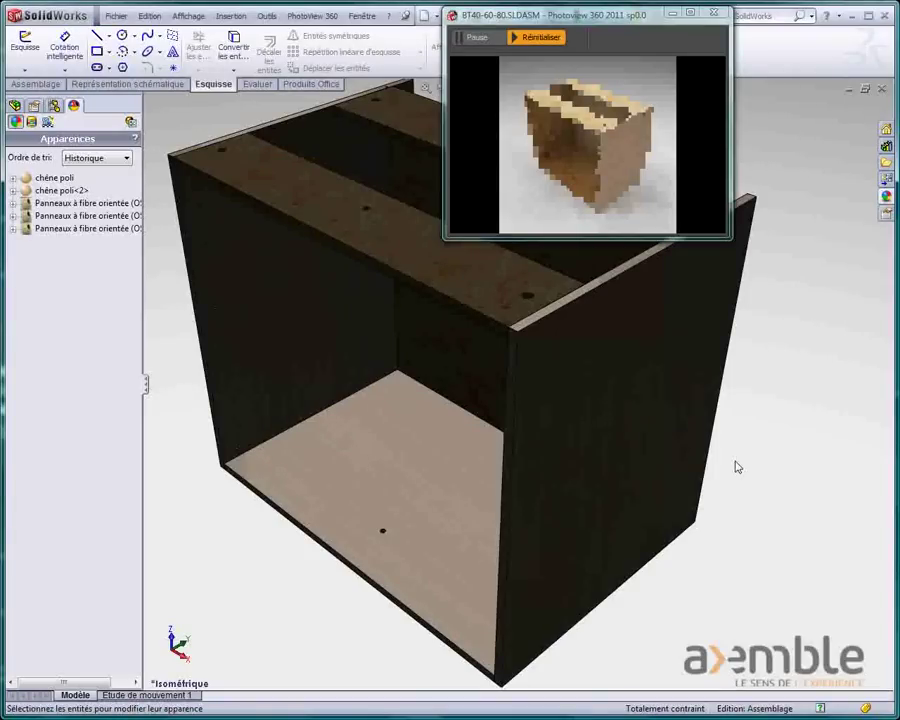
# Replace it with a reflective-floor scene from Studio Scenes.
pyautogui.click(886, 196)
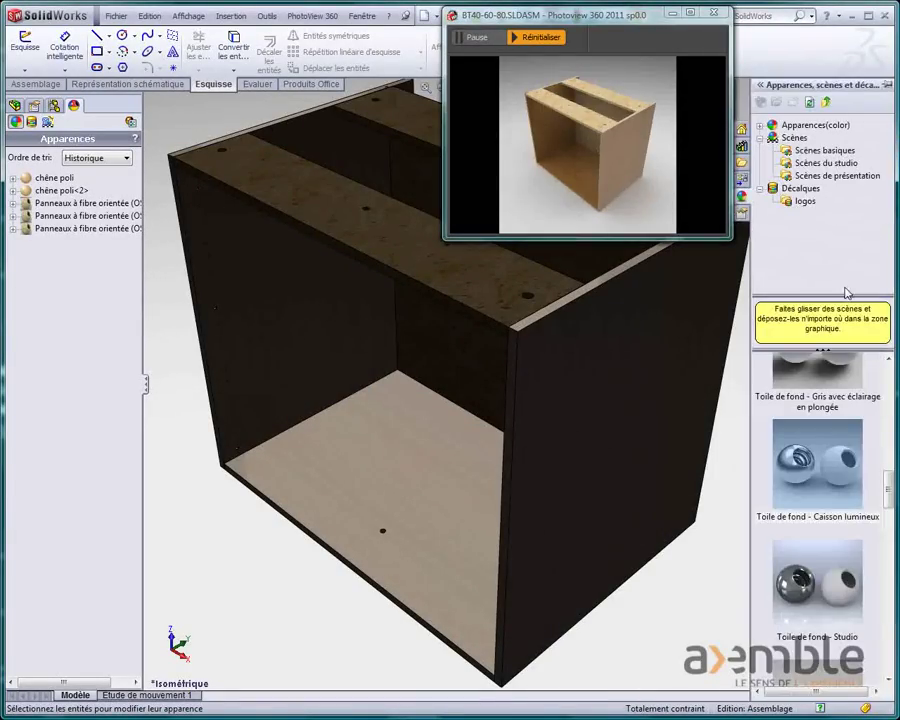
pyautogui.click(825, 162)
pyautogui.moveTo(817, 518)
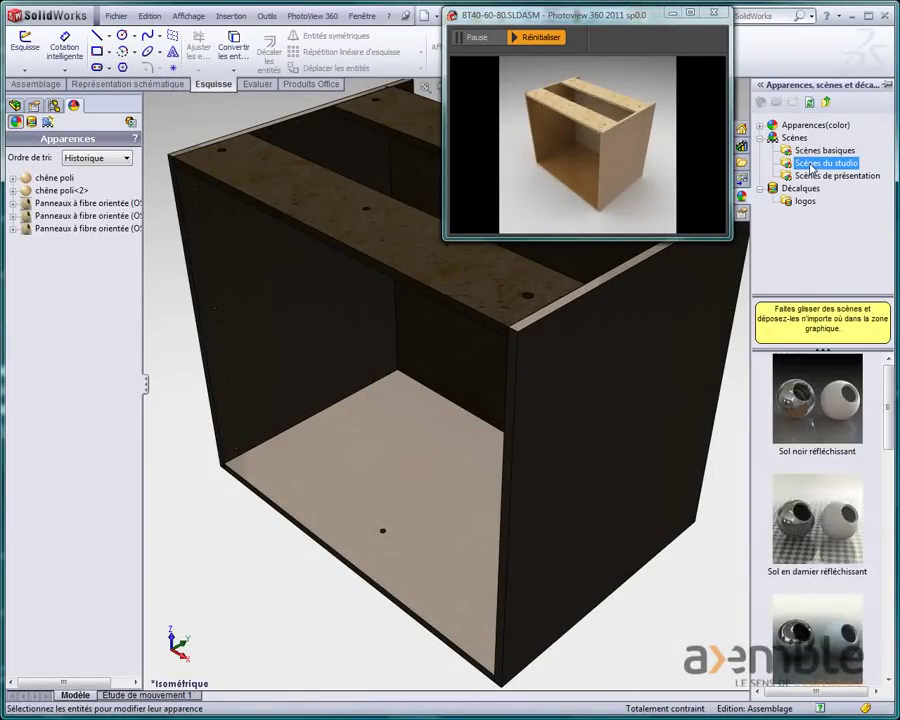
pyautogui.moveTo(806, 485); pyautogui.dragTo(447, 522)
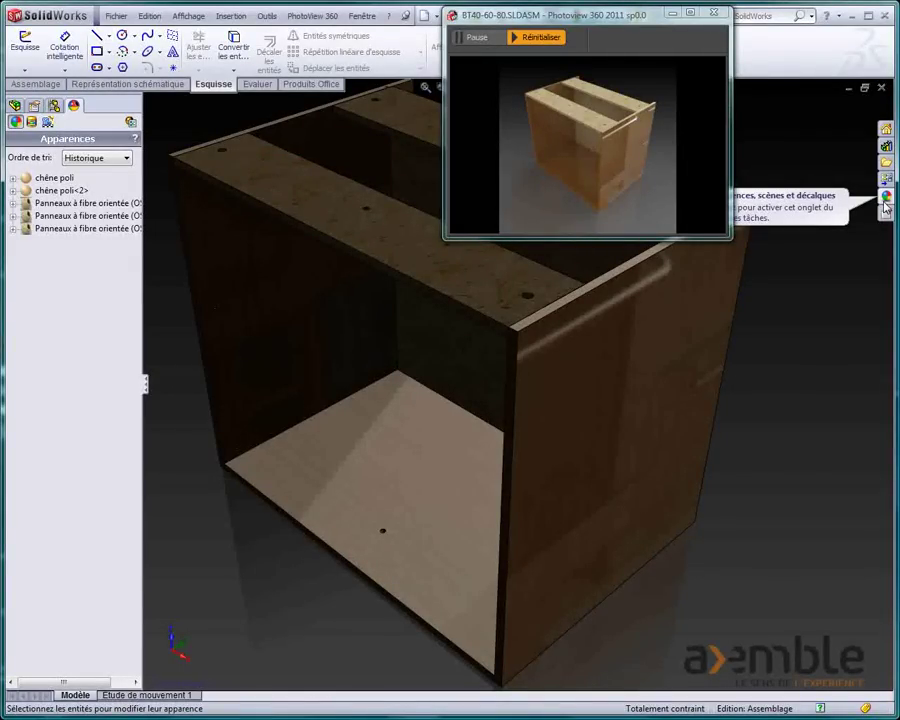
# Apply the 'Cuisine avec arrière-plan' presentation scene to the cabinet.
pyautogui.click(885, 200)
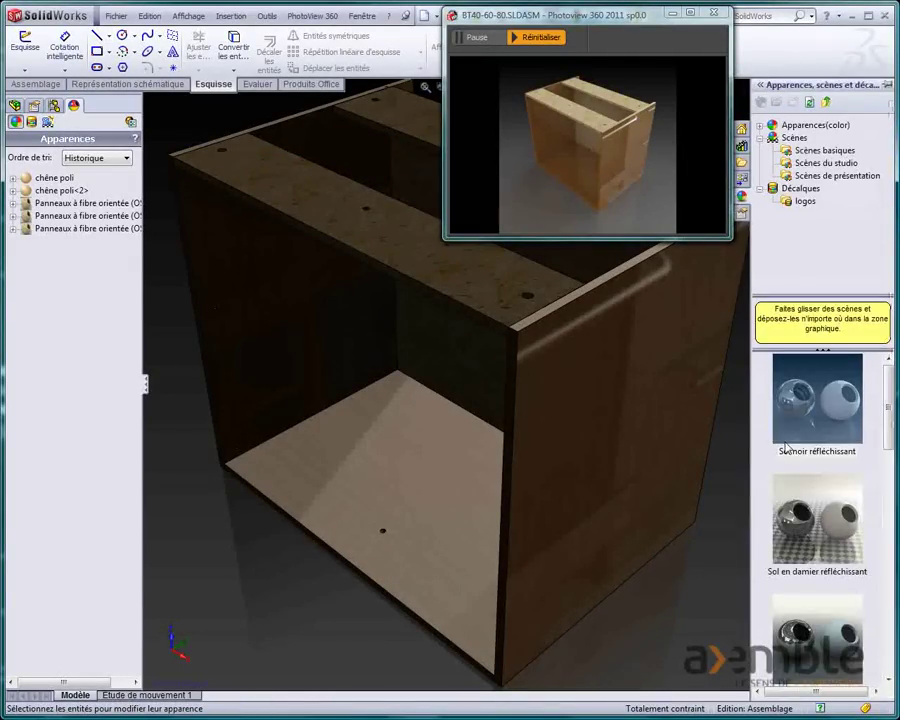
pyautogui.click(812, 177)
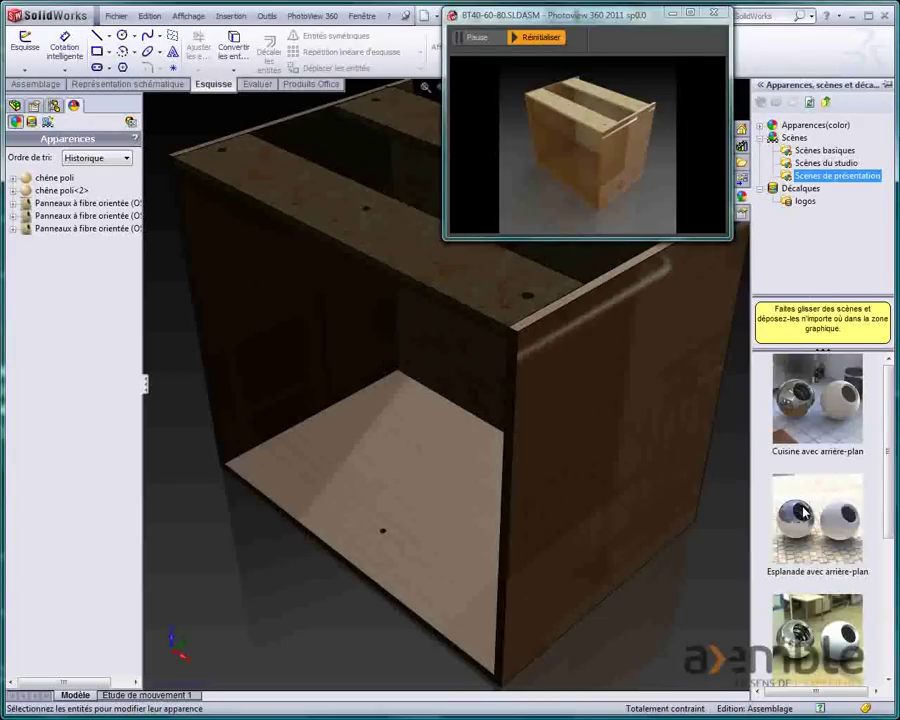
pyautogui.scroll(-3, 805, 510)
pyautogui.scroll(3, 806, 512)
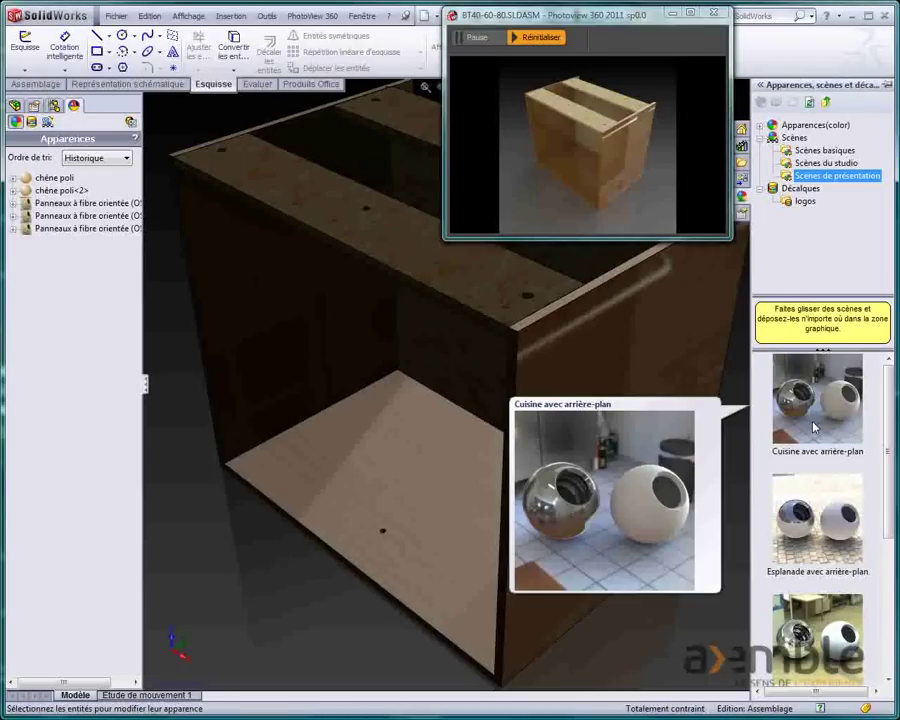
pyautogui.moveTo(813, 427)
pyautogui.mouseDown()
pyautogui.moveTo(672, 386)
pyautogui.moveTo(840, 401)
pyautogui.moveTo(712, 572)
pyautogui.moveTo(732, 584)
pyautogui.moveTo(730, 574)
pyautogui.mouseUp()
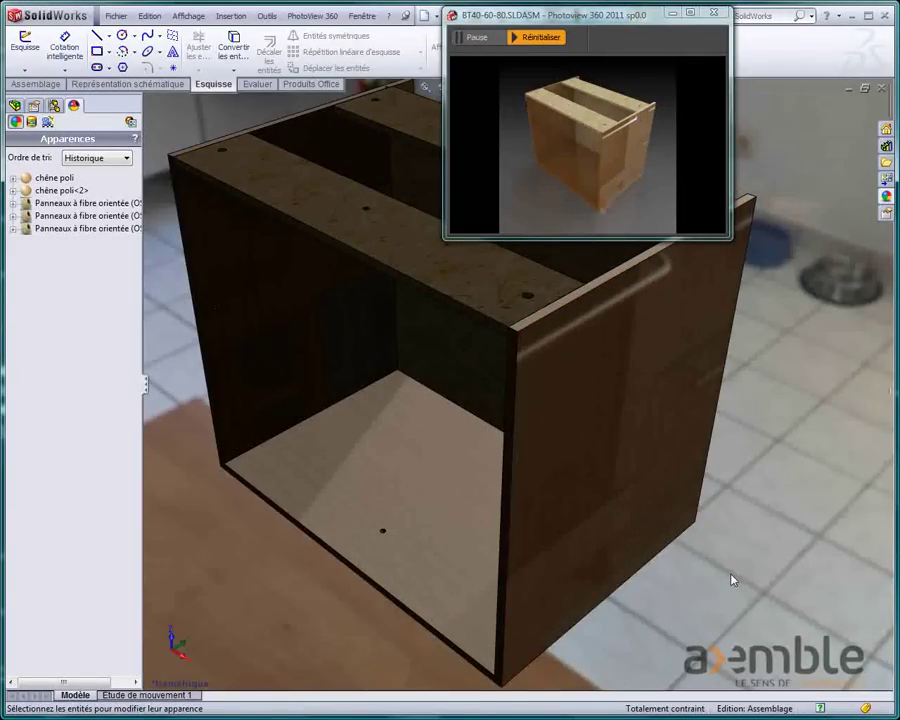
# Show the Scene, Lights and Cameras tree in the DisplayManager.
pyautogui.scroll(-5, 663, 561)
pyautogui.scroll(5, 663, 561)
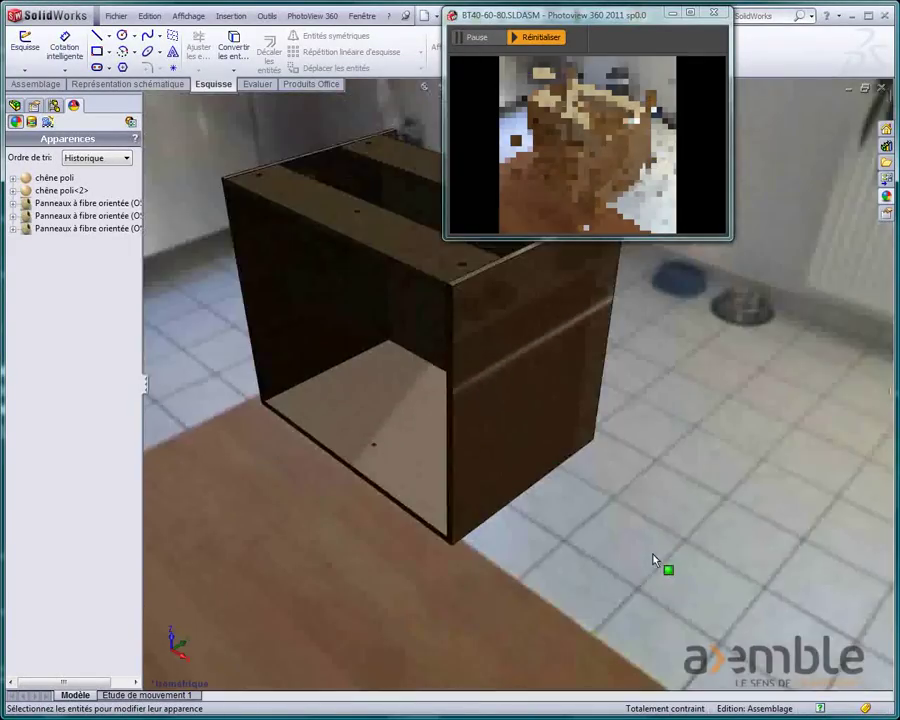
pyautogui.scroll(2, 542, 522)
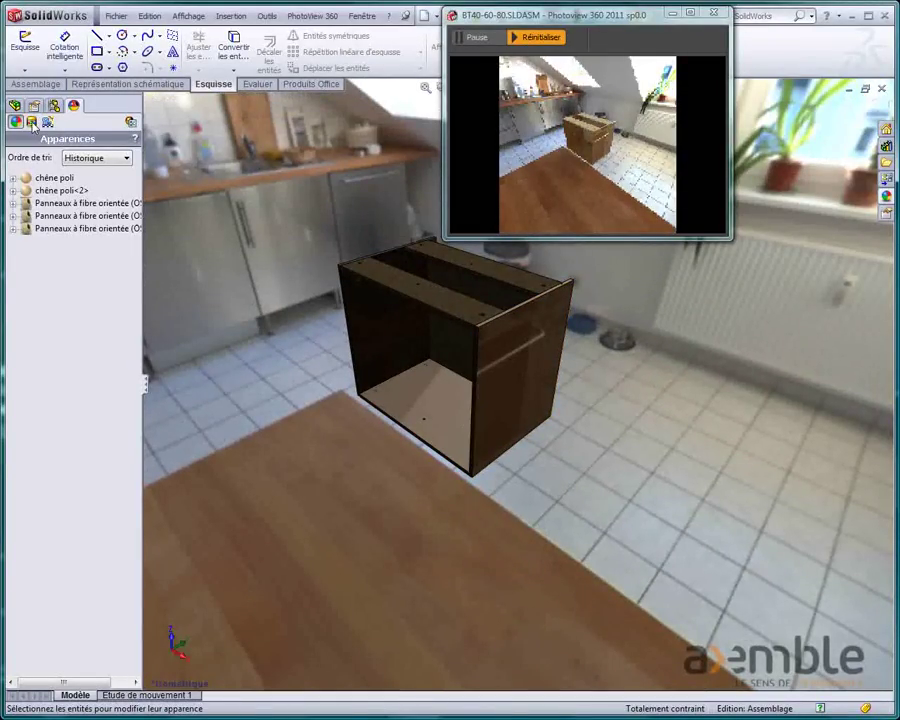
pyautogui.click(47, 121)
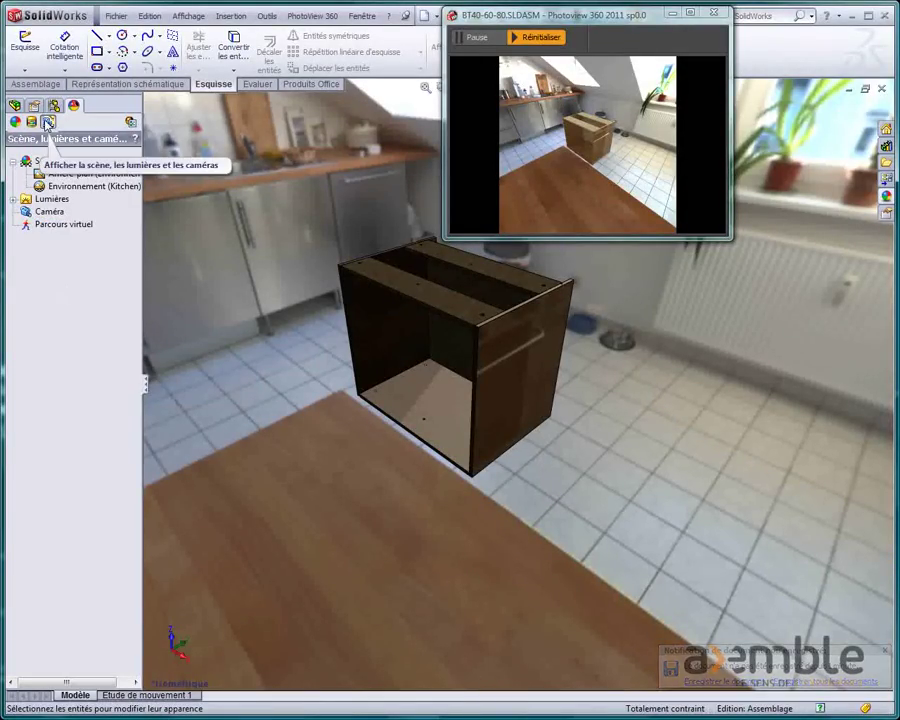
# Edit the kitchen scene and drag its floor down beneath the cabinet.
pyautogui.rightClick(40, 160)
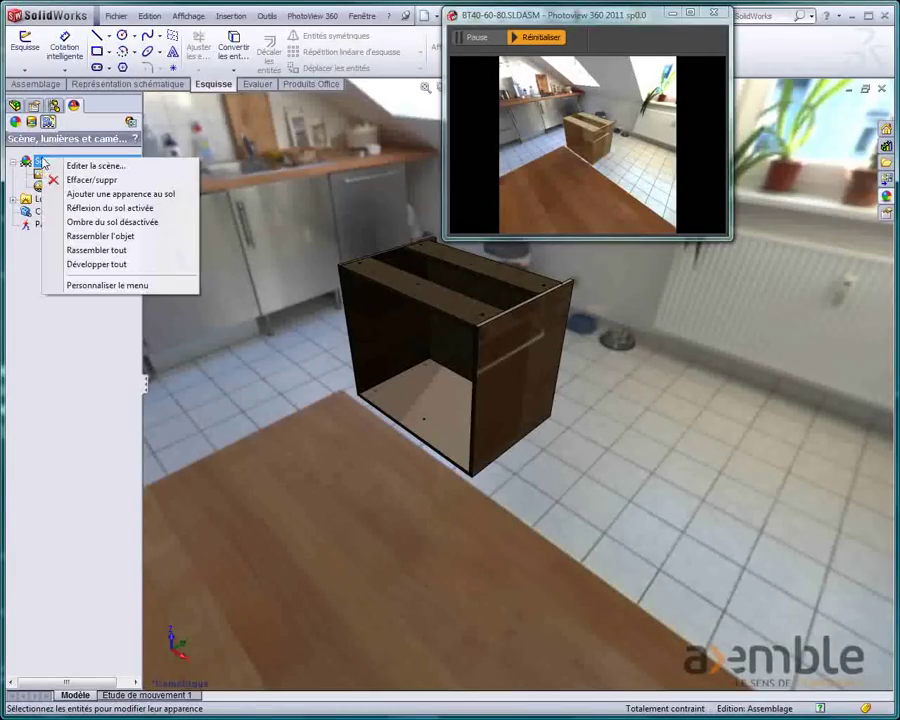
pyautogui.click(72, 167)
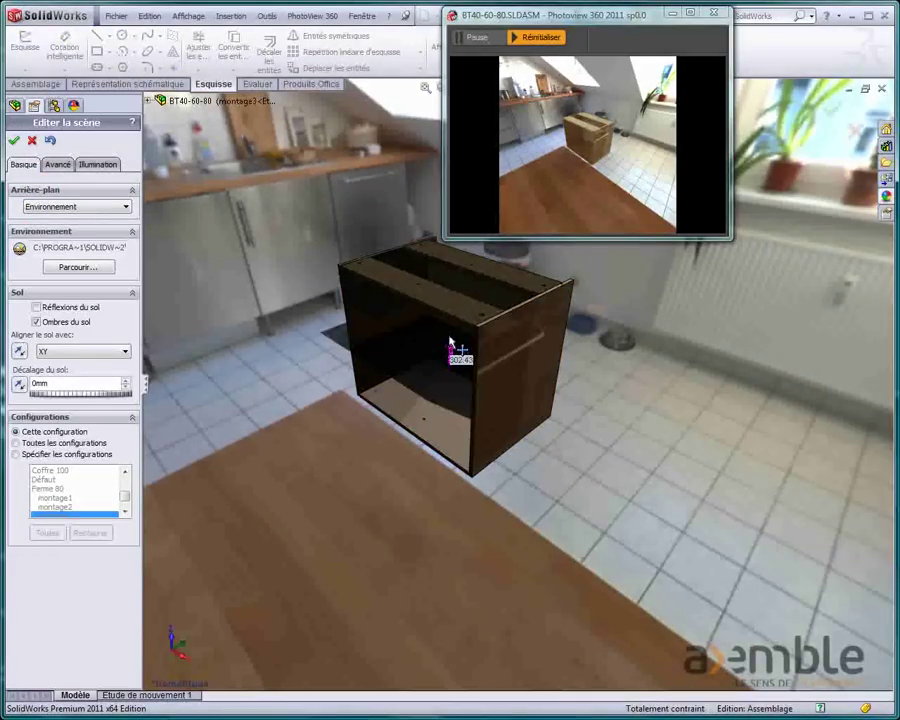
pyautogui.moveTo(452, 408)
pyautogui.mouseDown()
pyautogui.moveTo(437, 481)
pyautogui.moveTo(424, 394)
pyautogui.moveTo(502, 452)
pyautogui.mouseUp()
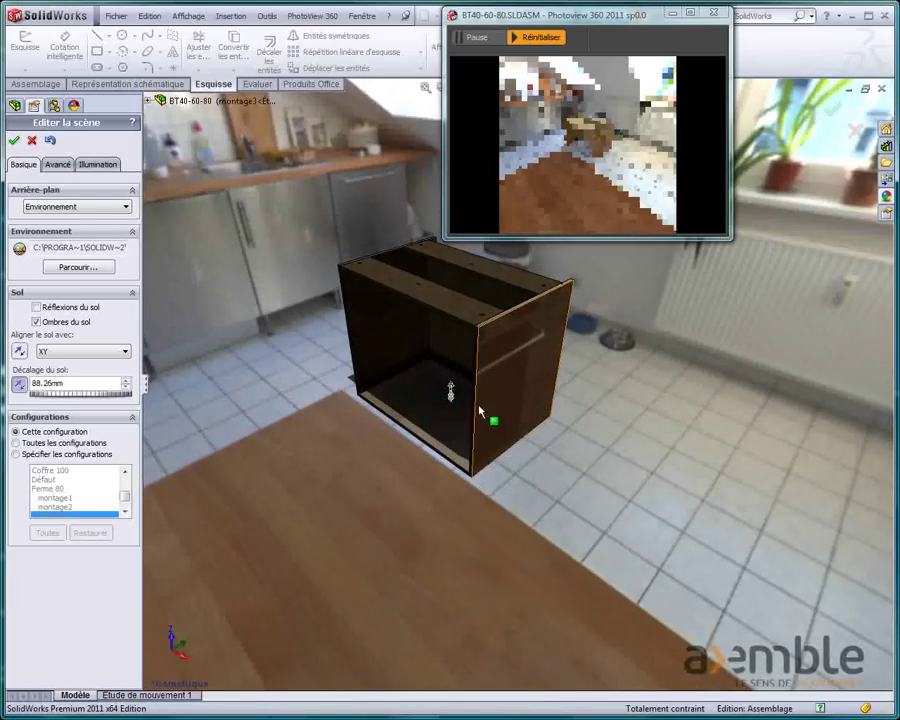
# Try a 36deg environment rotation, then set it back to 0deg.
pyautogui.click(57, 164)
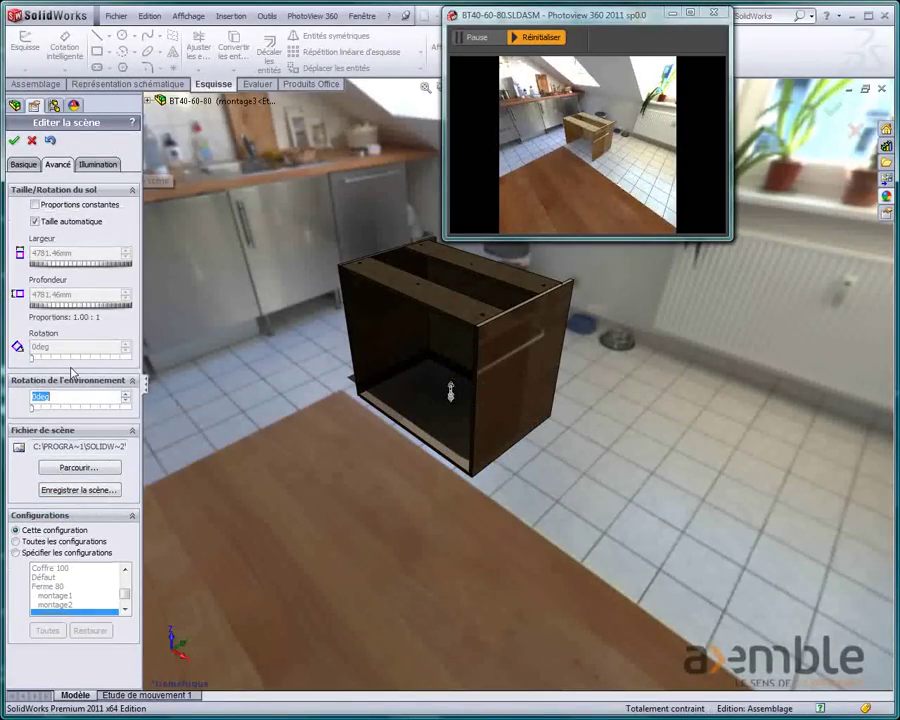
pyautogui.click(36, 409)
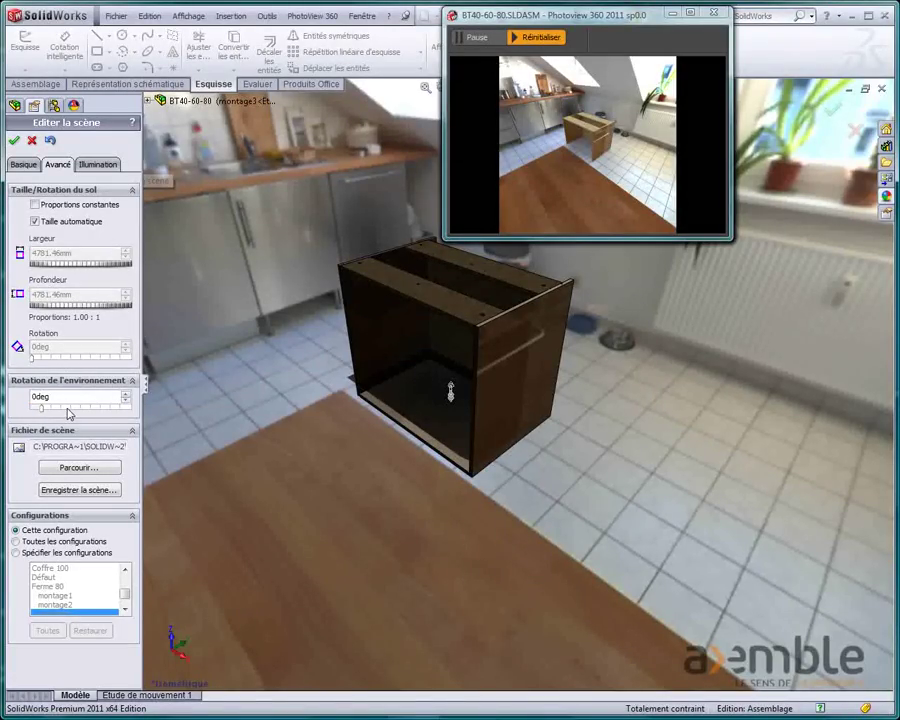
pyautogui.click(70, 410)
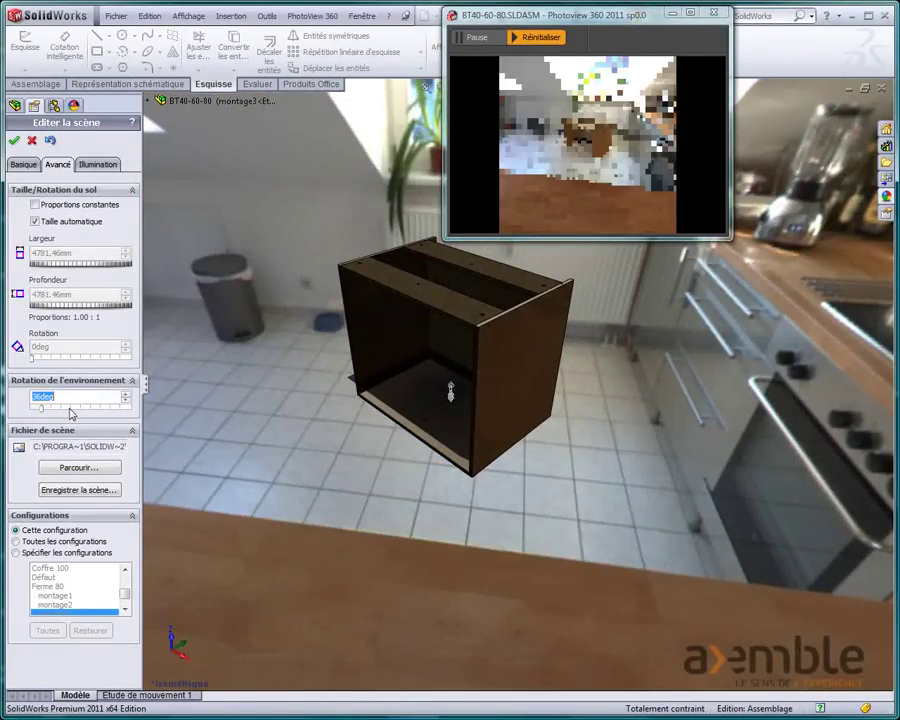
pyautogui.click(36, 410)
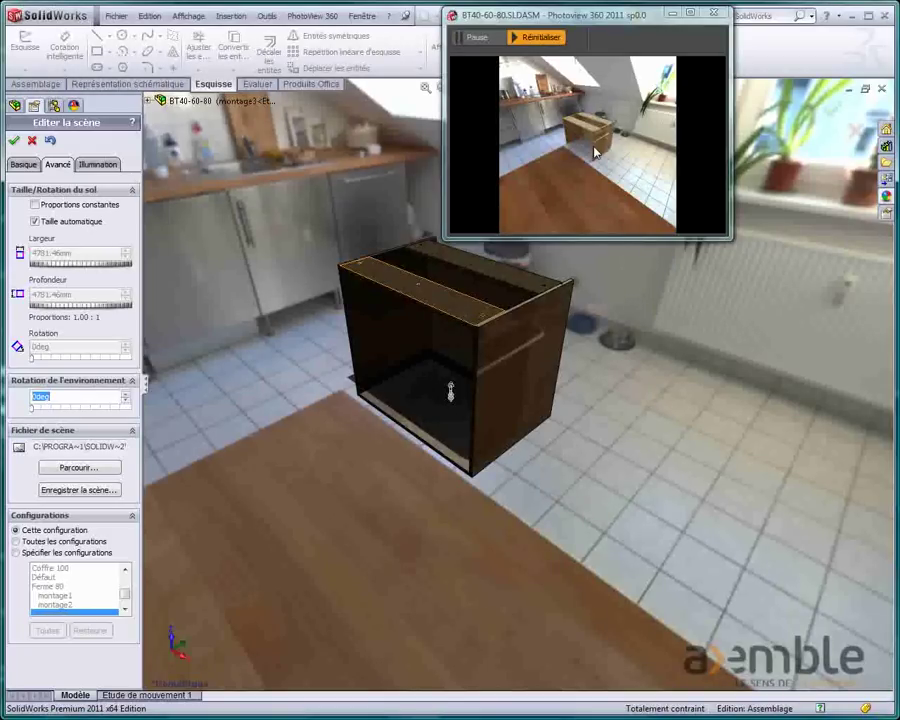
# Check the scene illumination: background brightness, render brightness and reflectivity at 2.00 w/srm^2.
pyautogui.click(118, 167)
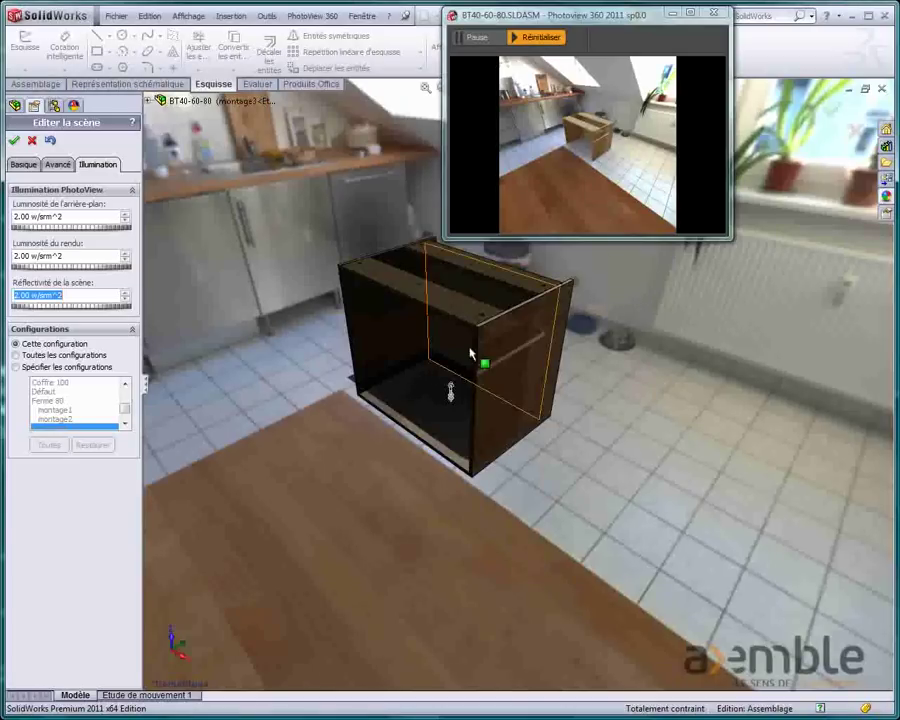
pyautogui.scroll(-3, 476, 340)
pyautogui.scroll(-2, 475, 326)
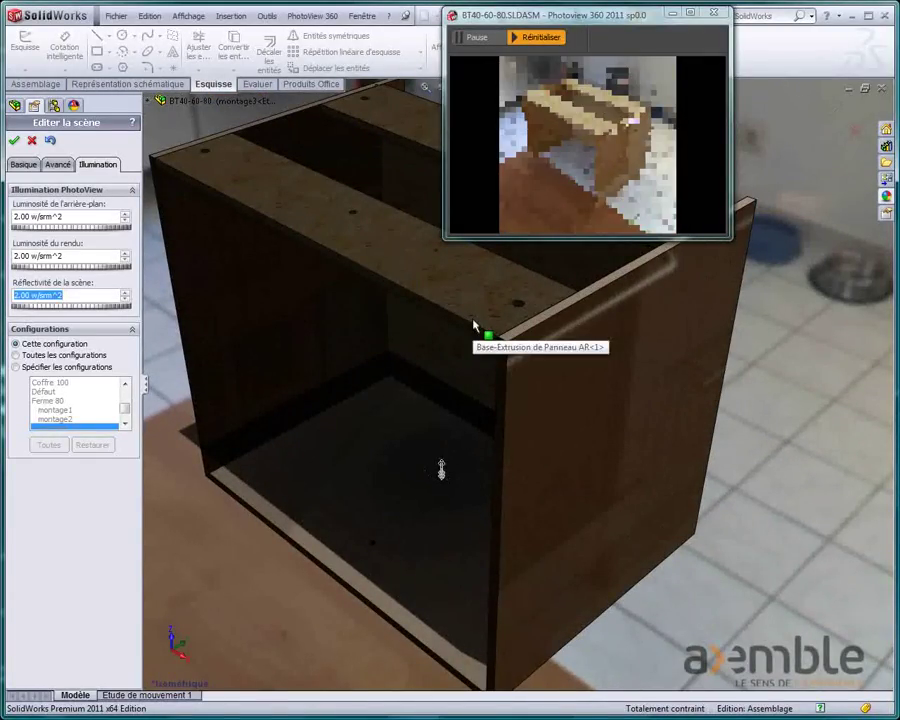
pyautogui.scroll(2, 300, 236)
pyautogui.scroll(3, 300, 236)
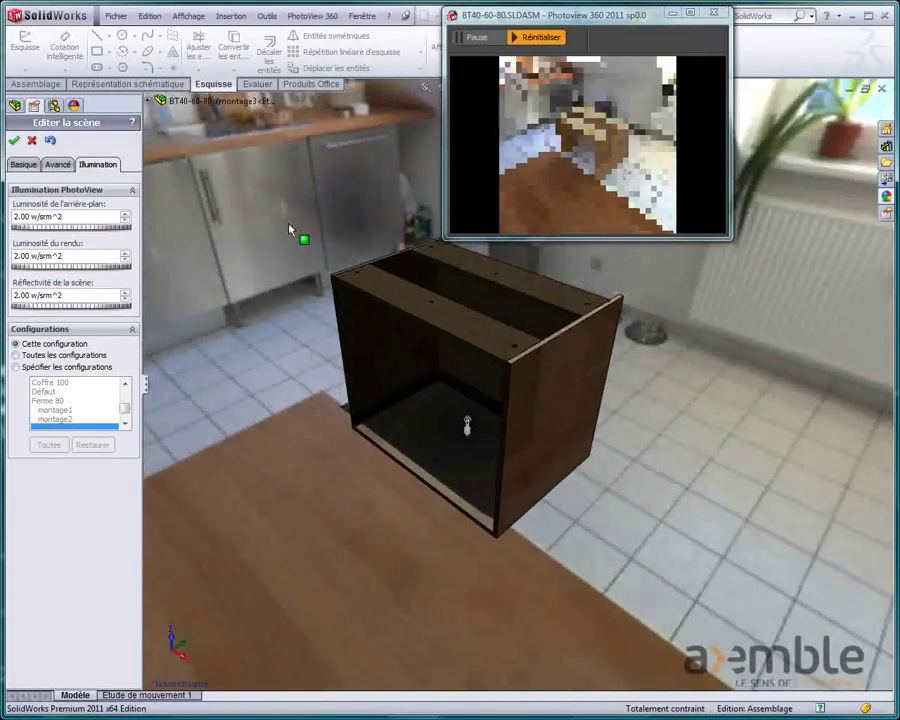
pyautogui.scroll(1, 300, 236)
pyautogui.click(311, 16)
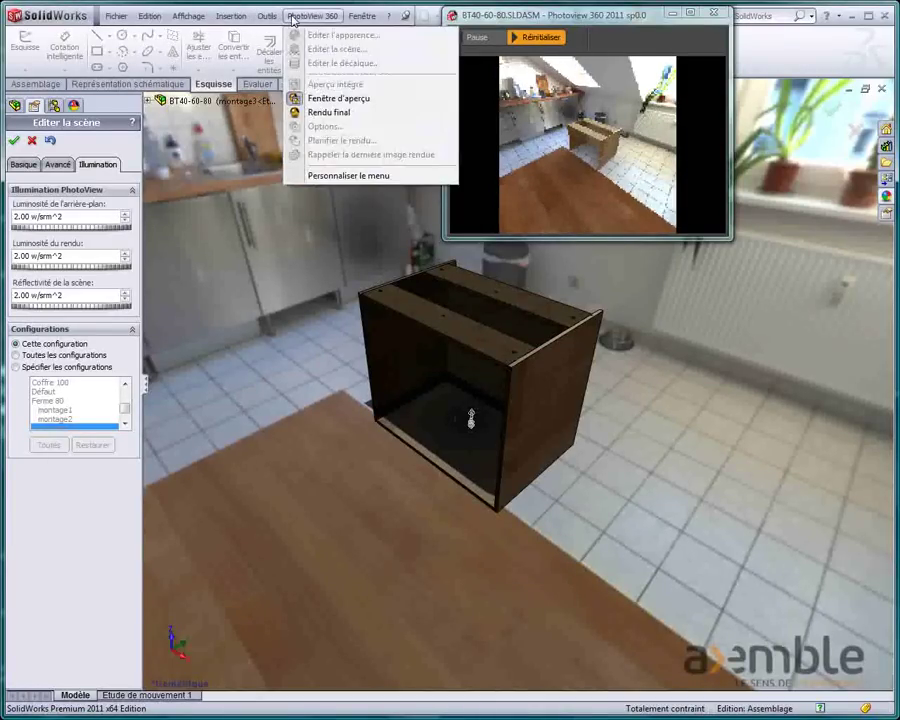
# Render the oak cabinet in the kitchen at 1024 × 1024 and begin saving the image.
pyautogui.click(323, 115)
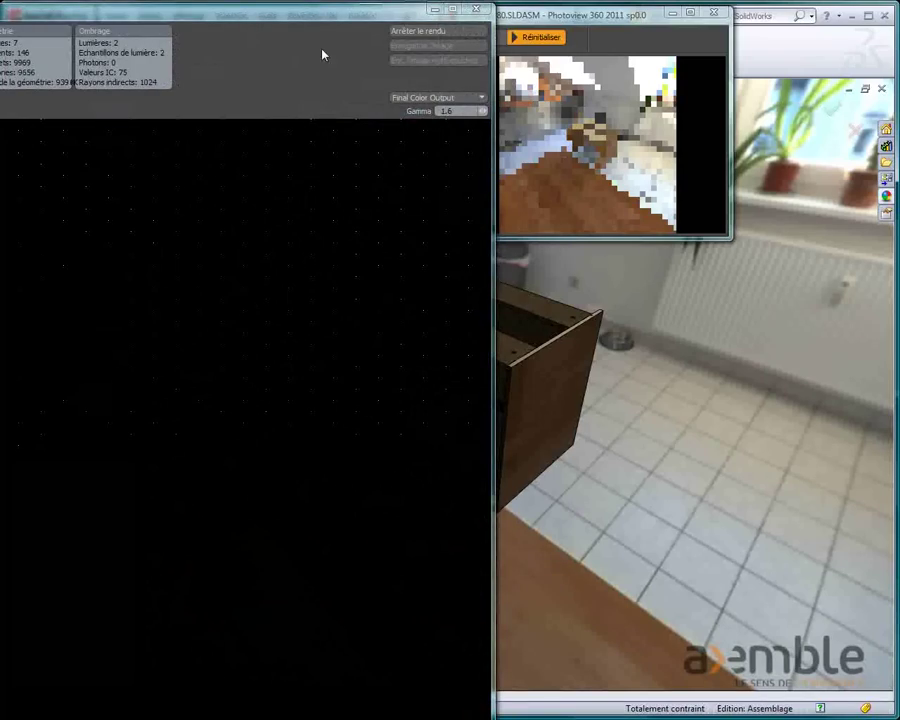
pyautogui.moveTo(323, 20); pyautogui.dragTo(625, 32)
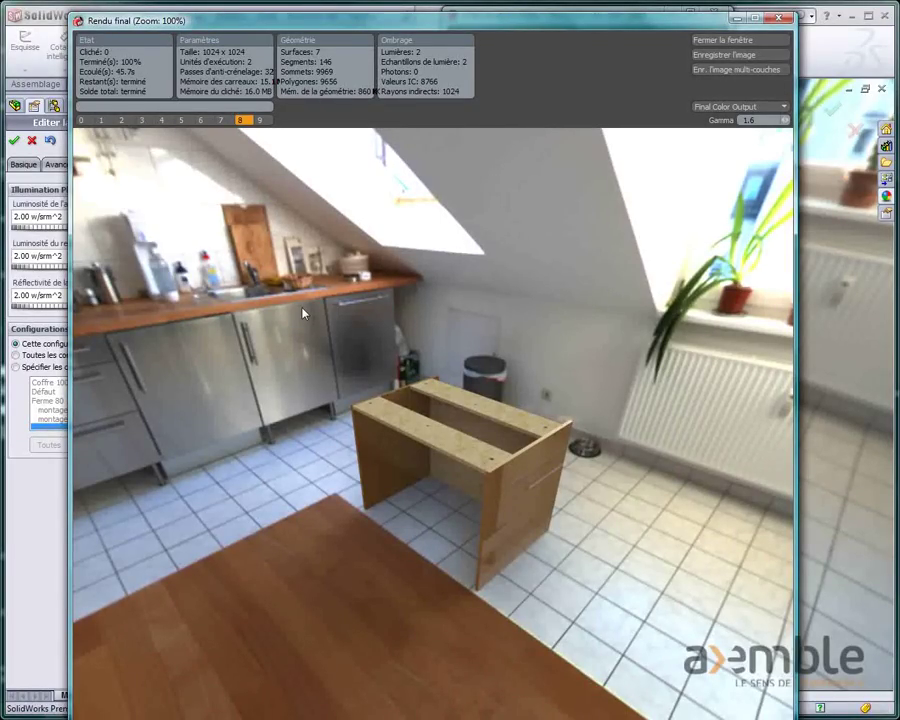
pyautogui.click(729, 56)
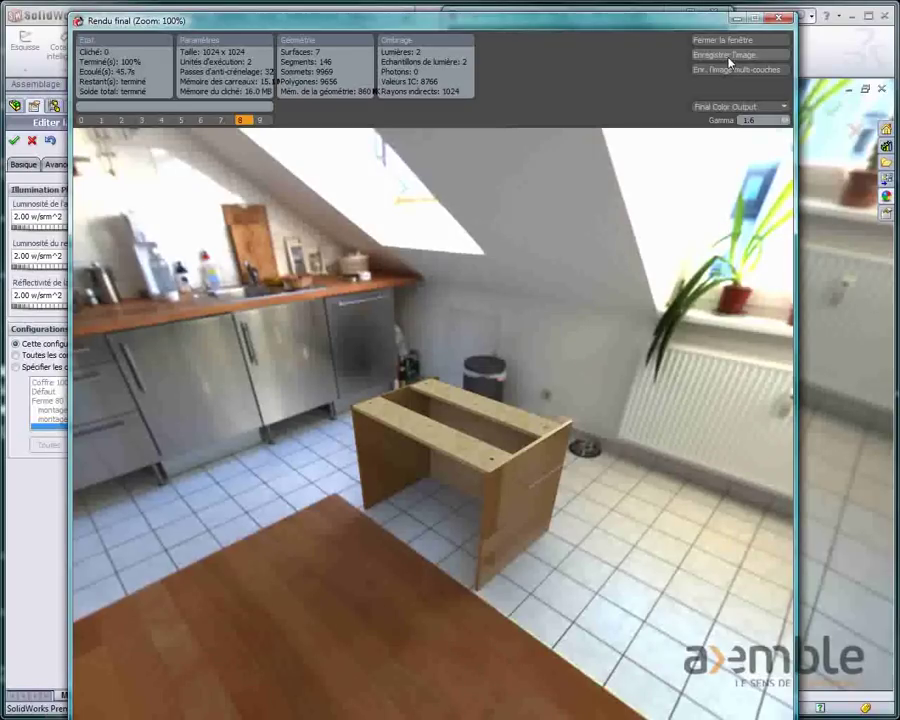